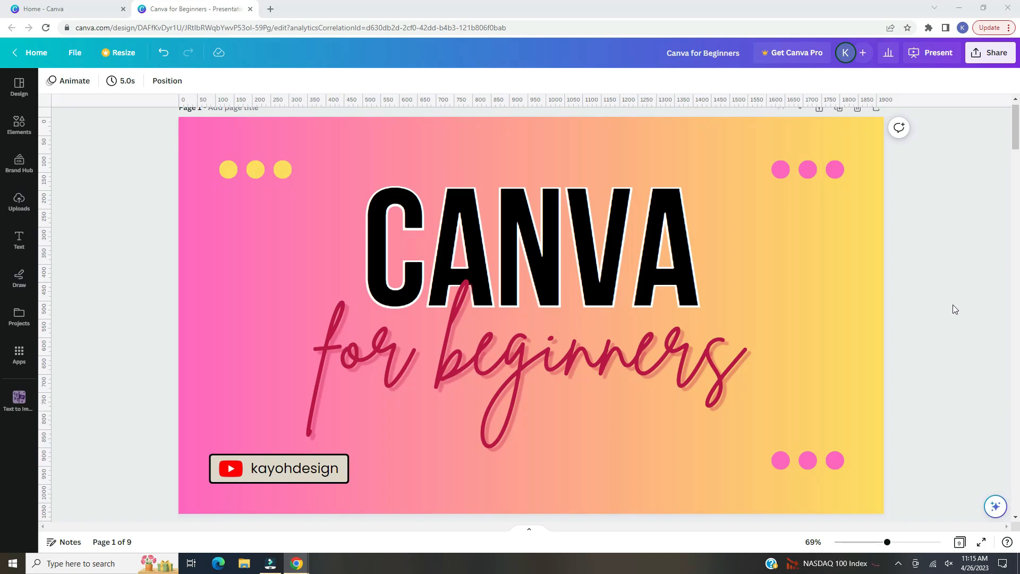
Step: Give page 3 of the presentation the title "canva design tools"
{"action": "key", "text": "Page_Down"}
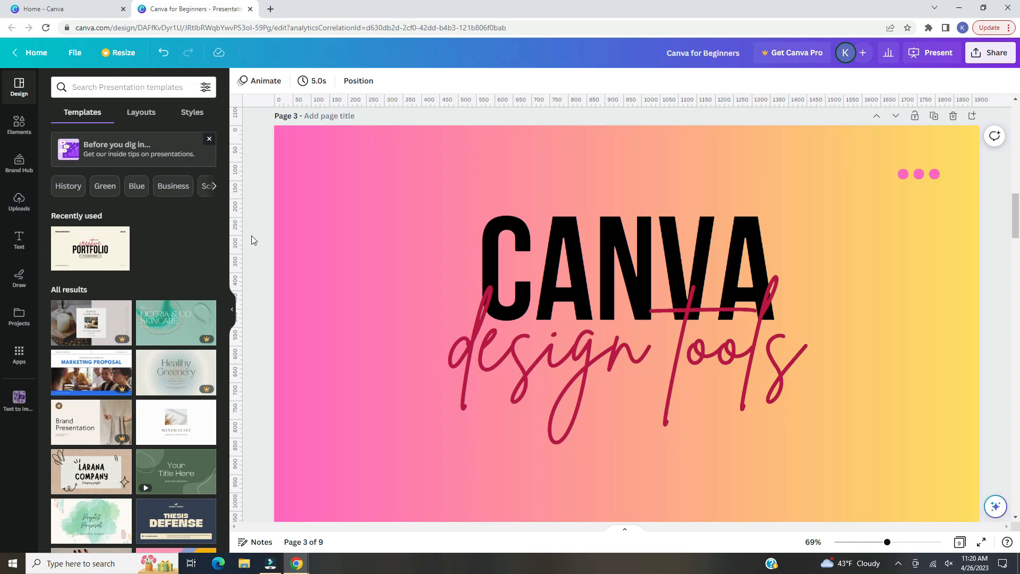
{"action": "left_click", "coordinate": [232, 310]}
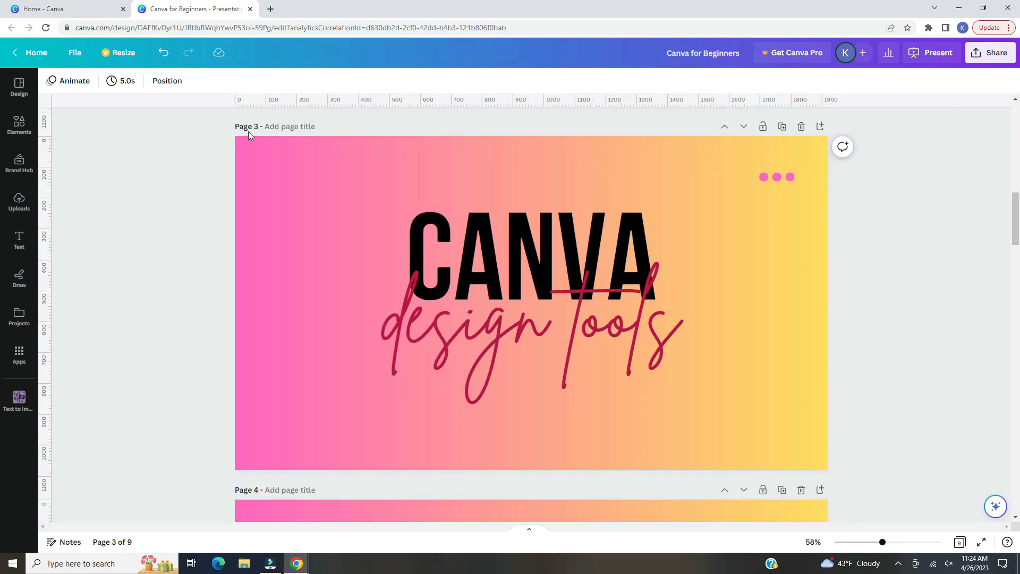
{"action": "left_click", "coordinate": [313, 129]}
{"action": "type", "text": "canva design toold"}
{"action": "key", "text": "BackSpace"}
{"action": "type", "text": "s"}
Step: Add a horizontal ruler guide across page 3, just below the page's upper edge
{"action": "left_click", "coordinate": [74, 57]}
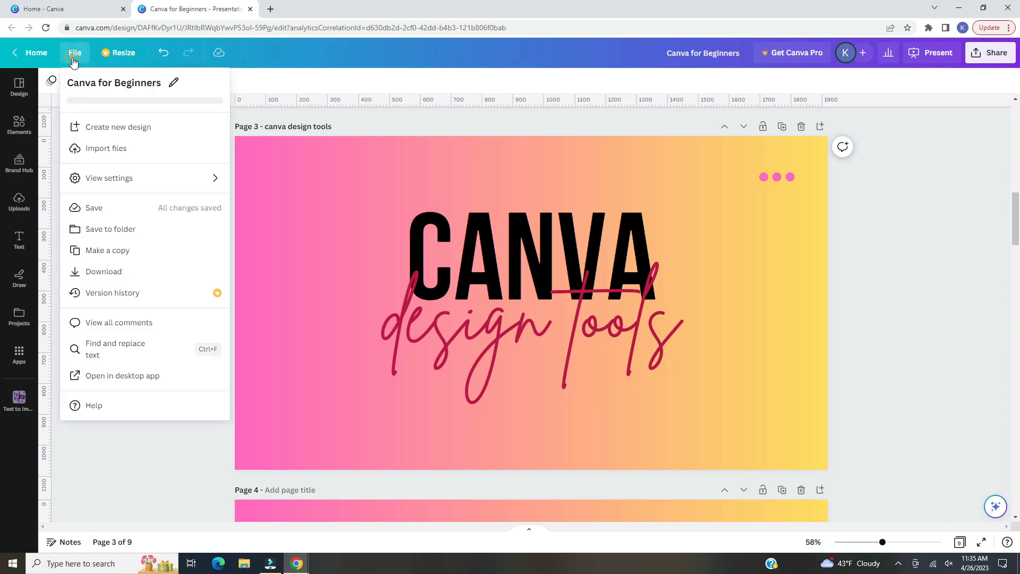
{"action": "mouse_move", "coordinate": [173, 181]}
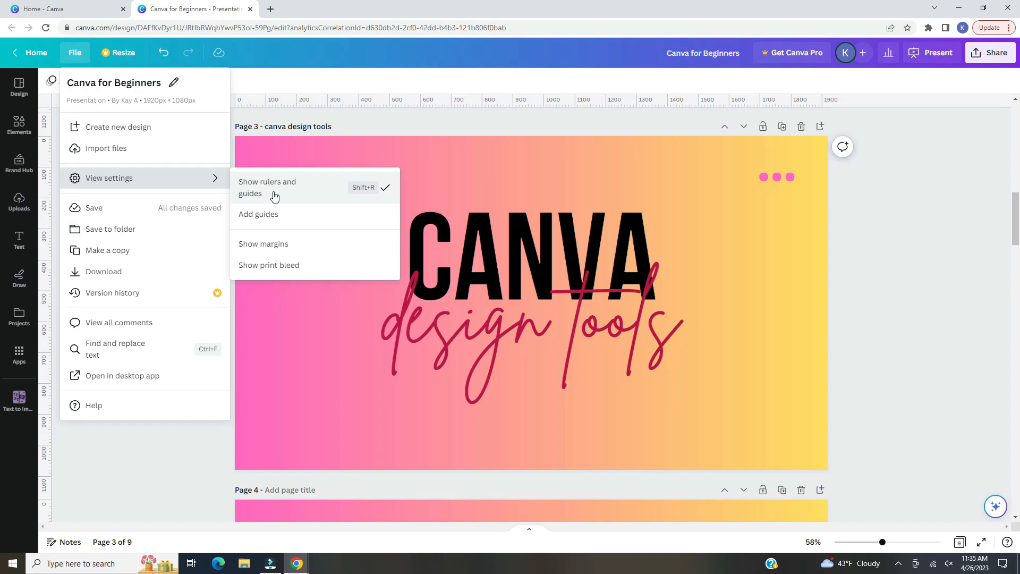
{"action": "left_click", "coordinate": [524, 128]}
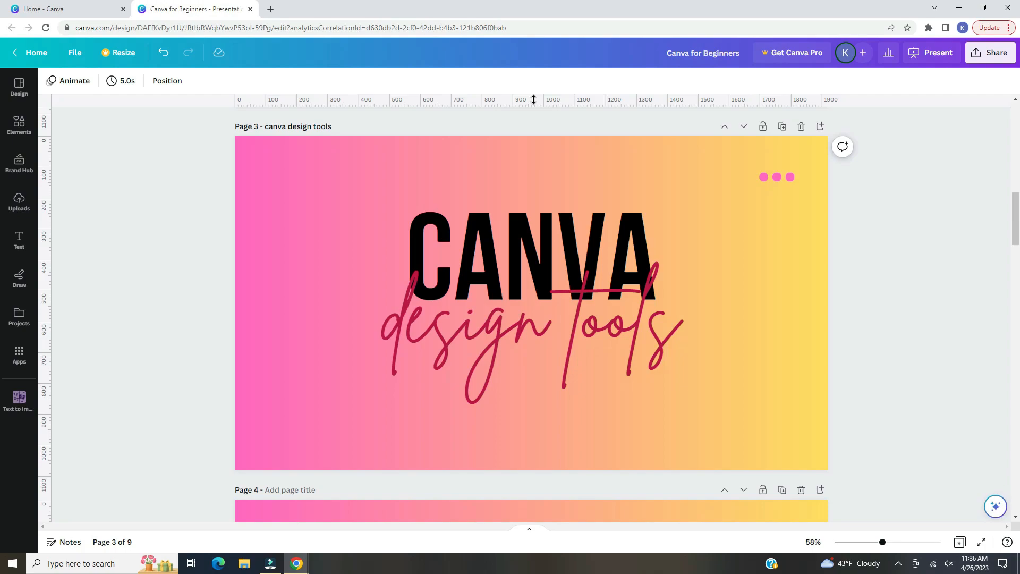
{"action": "left_click_drag", "start_coordinate": [534, 100], "coordinate": [531, 162]}
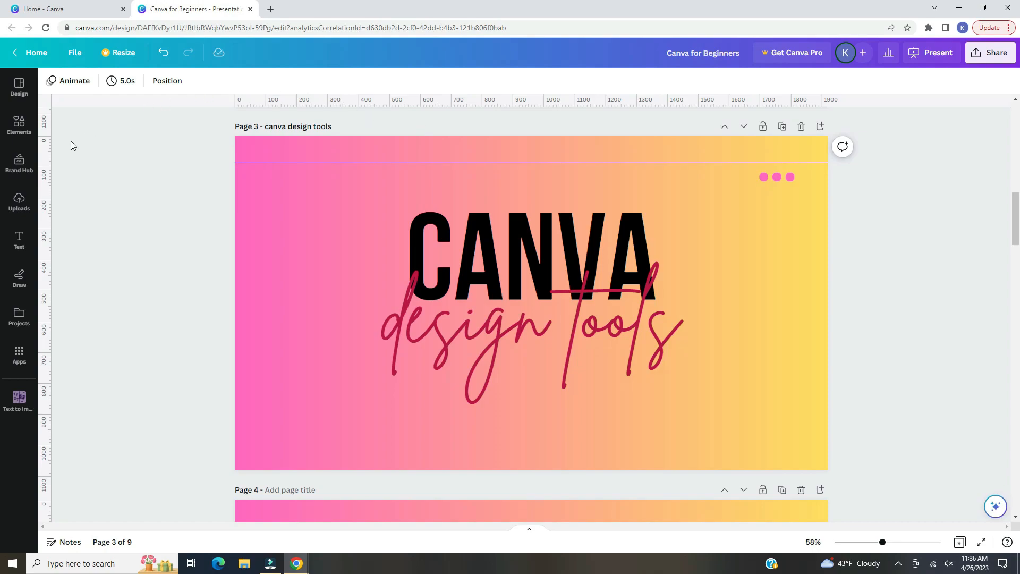
Step: Preview the 12 Columns guide preset on page 3 and leave the guide options without applying it
{"action": "left_click", "coordinate": [74, 55]}
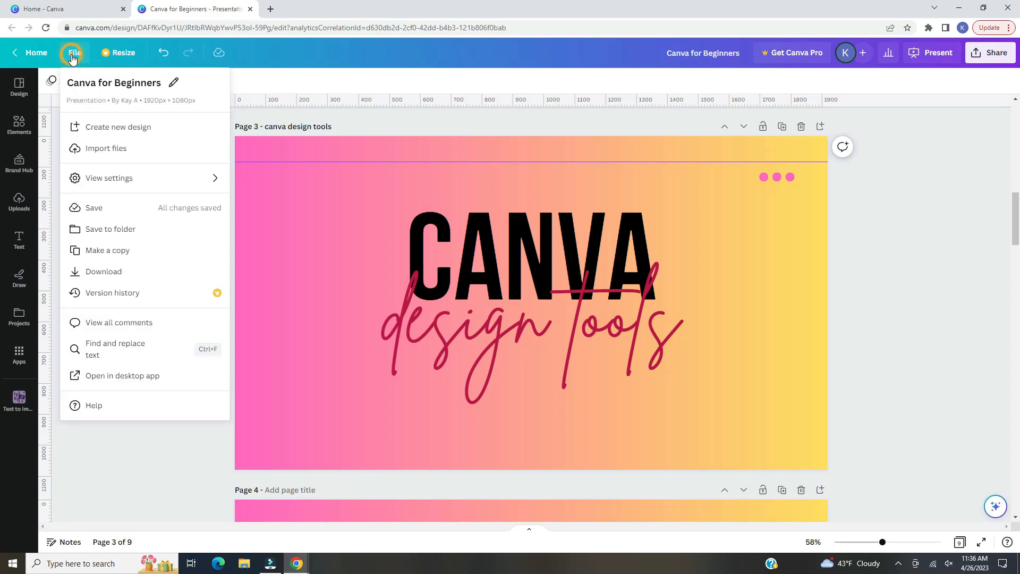
{"action": "mouse_move", "coordinate": [110, 184]}
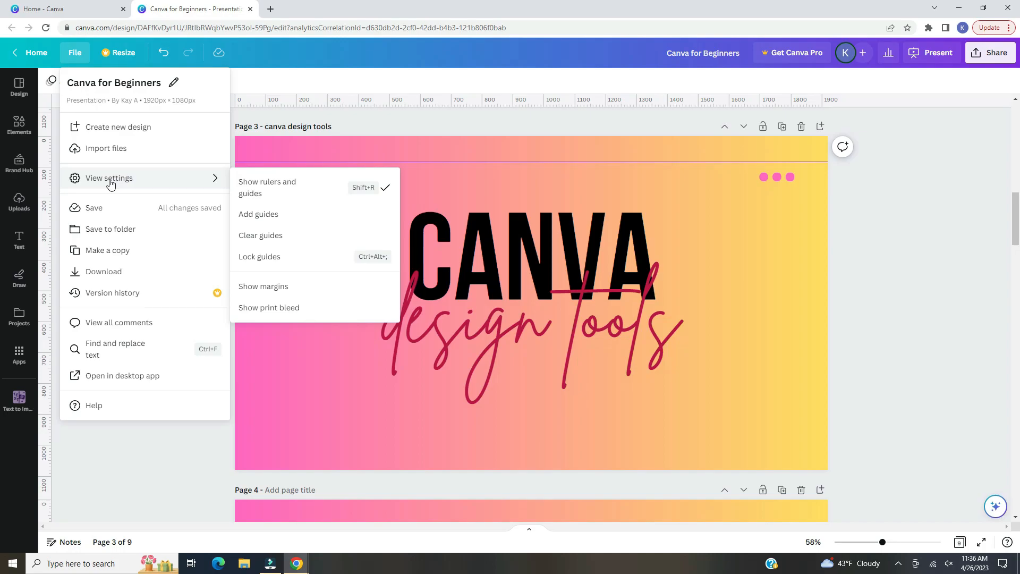
{"action": "left_click", "coordinate": [299, 217]}
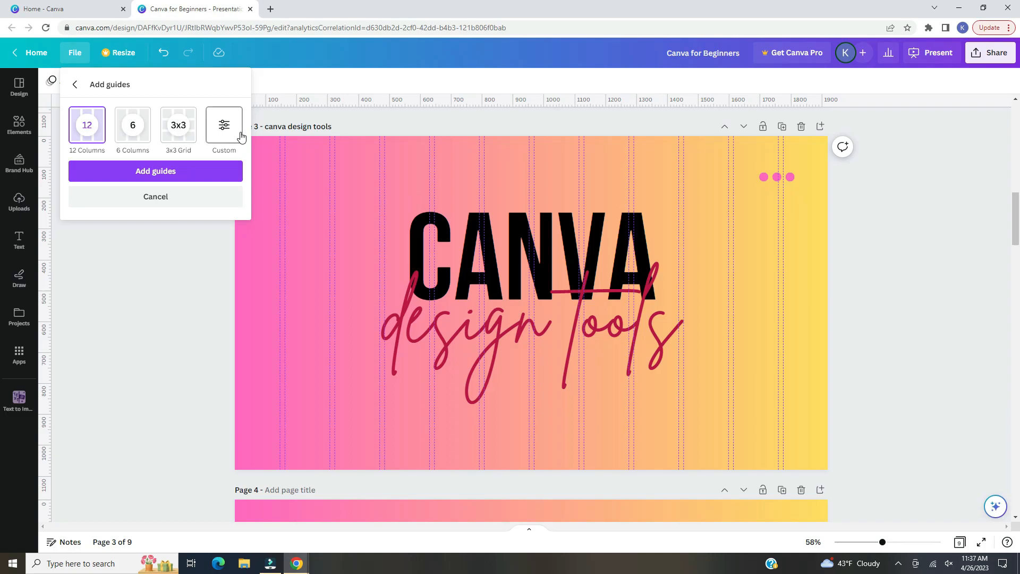
{"action": "left_click", "coordinate": [509, 115]}
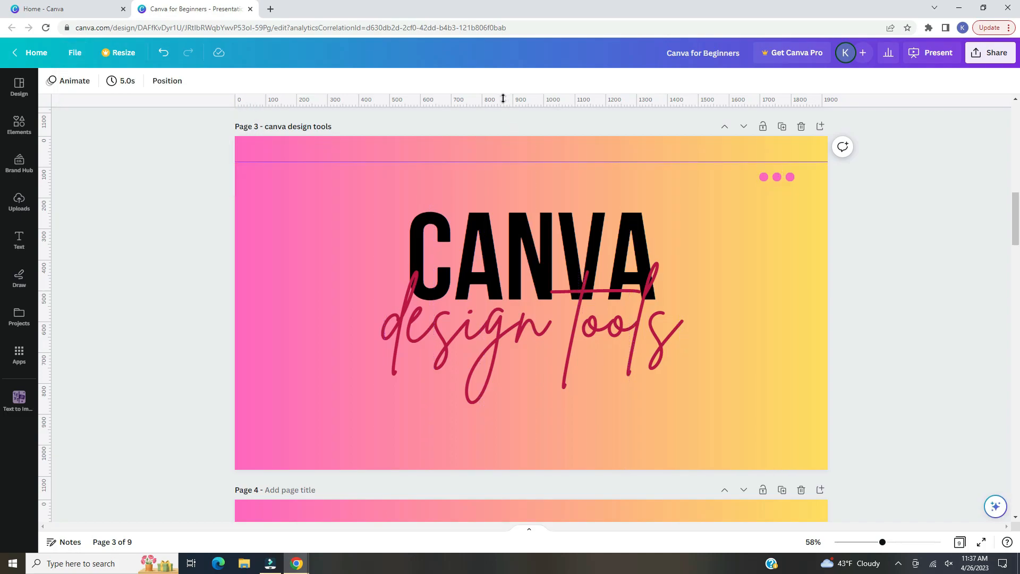
Step: Add a second horizontal guide just above the CANVA heading and remove both guides from page 3
{"action": "left_click_drag", "start_coordinate": [502, 99], "coordinate": [483, 187]}
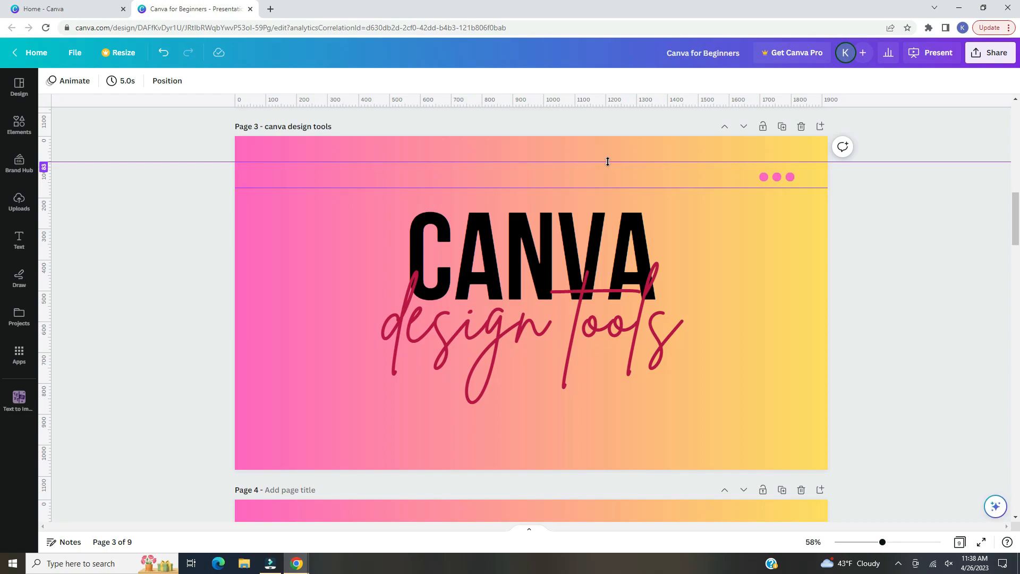
{"action": "left_click_drag", "start_coordinate": [608, 161], "coordinate": [608, 124]}
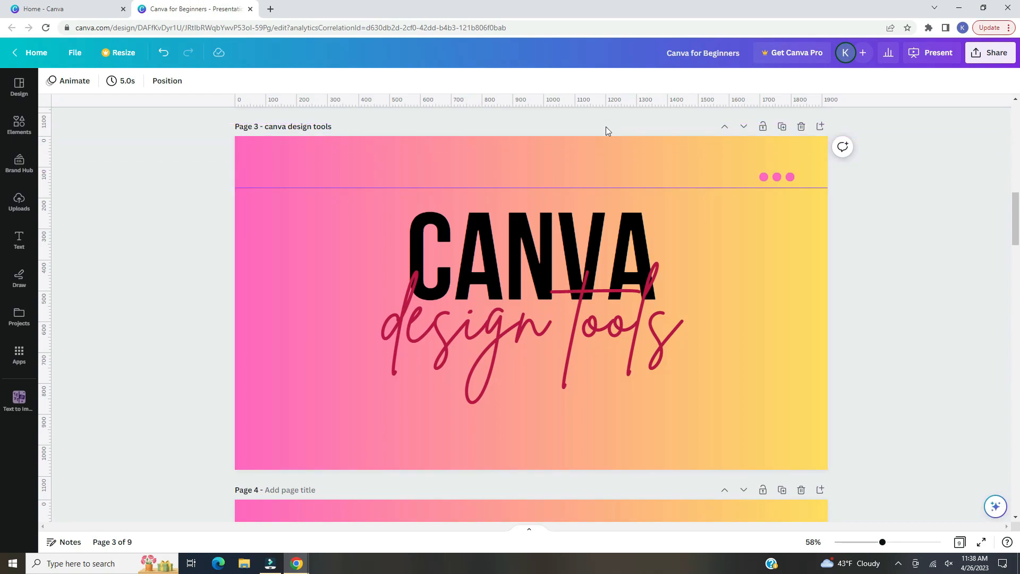
{"action": "left_click_drag", "start_coordinate": [595, 190], "coordinate": [601, 121]}
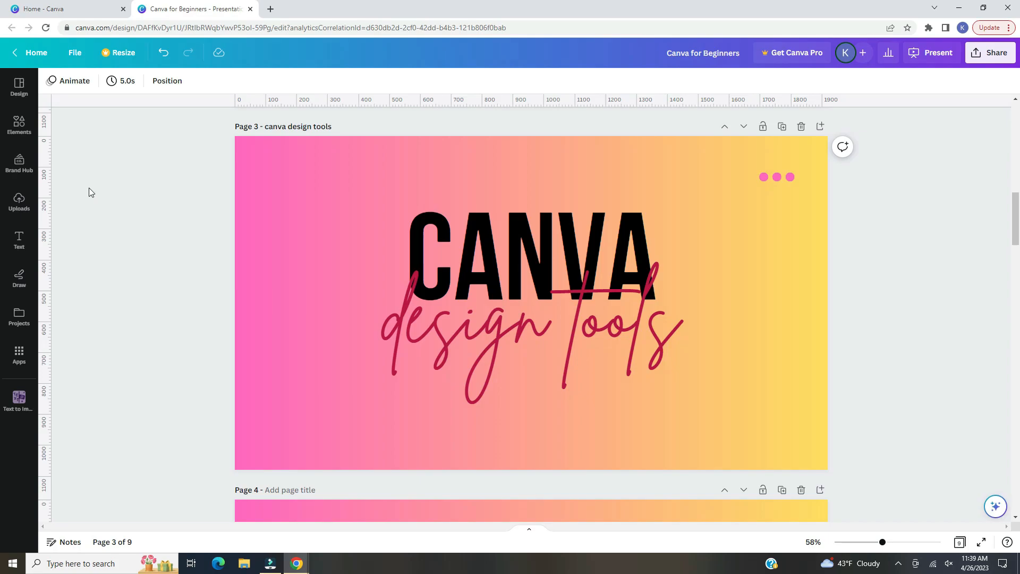
{"action": "left_click", "coordinate": [75, 53]}
{"action": "mouse_move", "coordinate": [174, 188]}
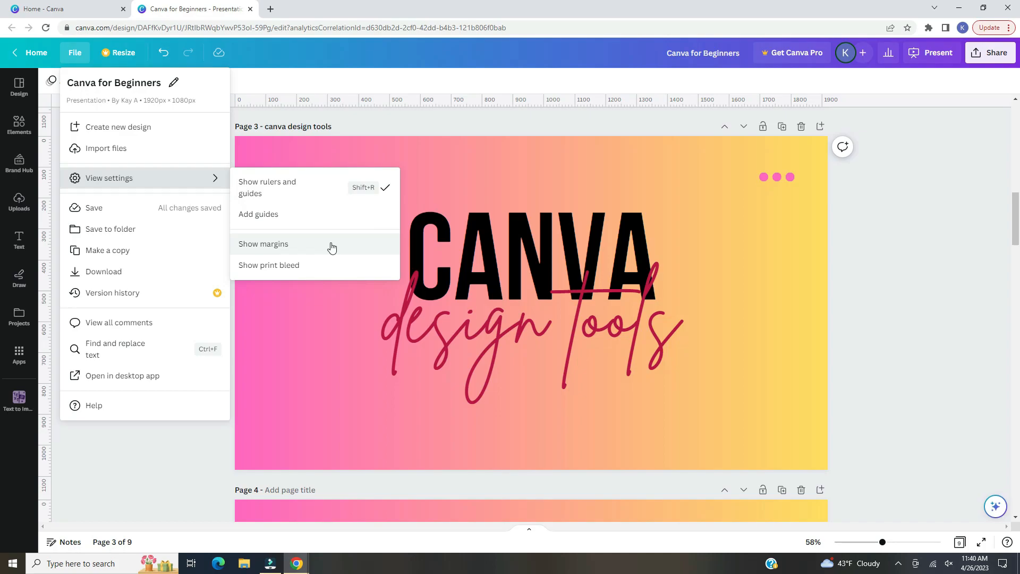
{"action": "left_click", "coordinate": [949, 319]}
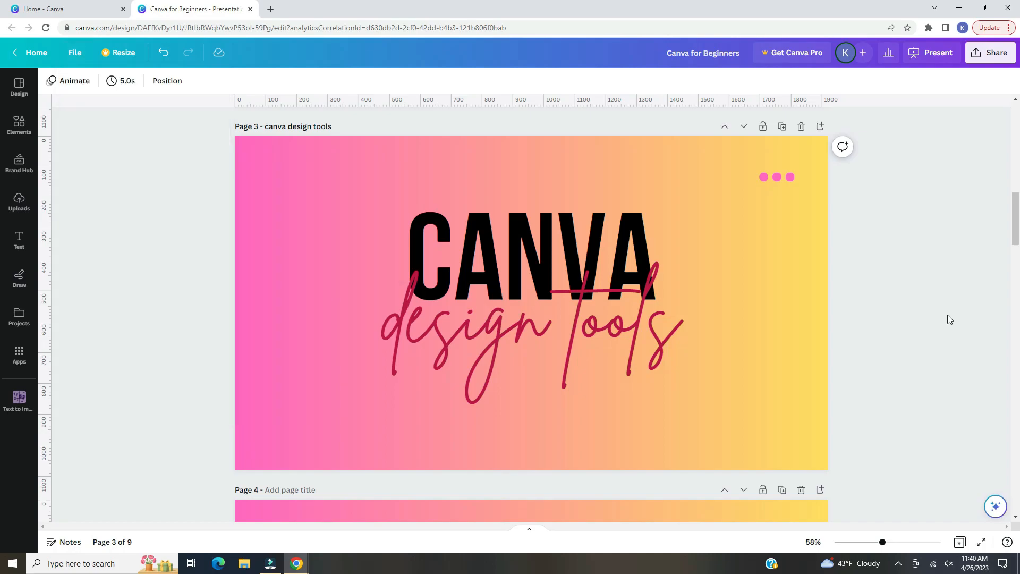
Step: Shrink the "CANVA" and "design tools" texts together and move them to the lower-right corner of page 3
{"action": "left_click_drag", "start_coordinate": [513, 118], "coordinate": [690, 371]}
{"action": "left_click_drag", "start_coordinate": [779, 367], "coordinate": [515, 256]}
{"action": "left_click_drag", "start_coordinate": [442, 247], "coordinate": [710, 395]}
{"action": "left_click_drag", "start_coordinate": [827, 437], "coordinate": [790, 424]}
{"action": "left_click_drag", "start_coordinate": [745, 390], "coordinate": [775, 404]}
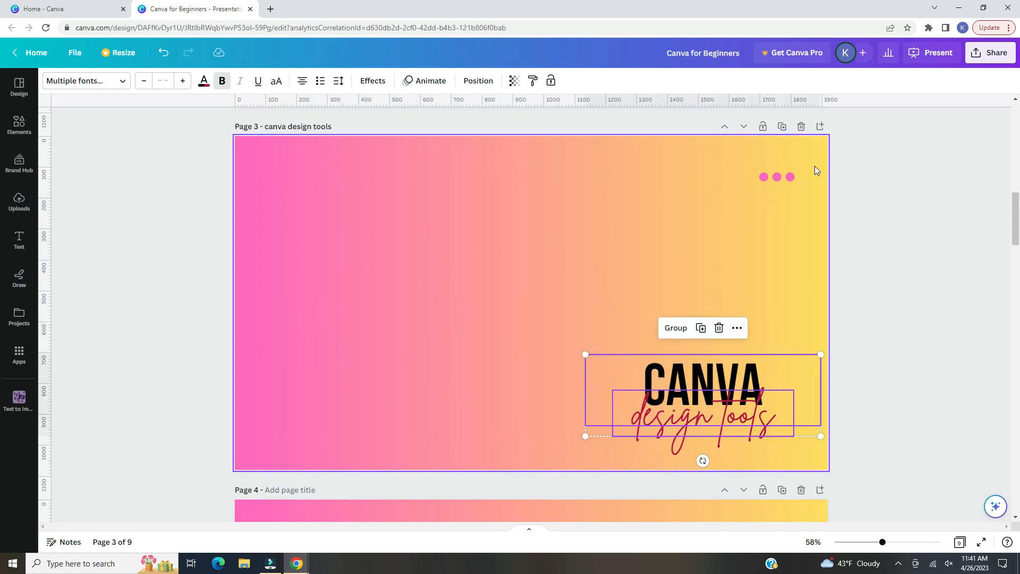
Step: Make the "CANVA" and "design tools" texts semi-transparent and shift them slightly toward the page's right edge
{"action": "left_click", "coordinate": [514, 81]}
{"action": "left_click_drag", "start_coordinate": [515, 123], "coordinate": [453, 123]}
{"action": "left_click", "coordinate": [908, 282]}
{"action": "left_click_drag", "start_coordinate": [855, 428], "coordinate": [736, 405]}
{"action": "left_click", "coordinate": [948, 346]}
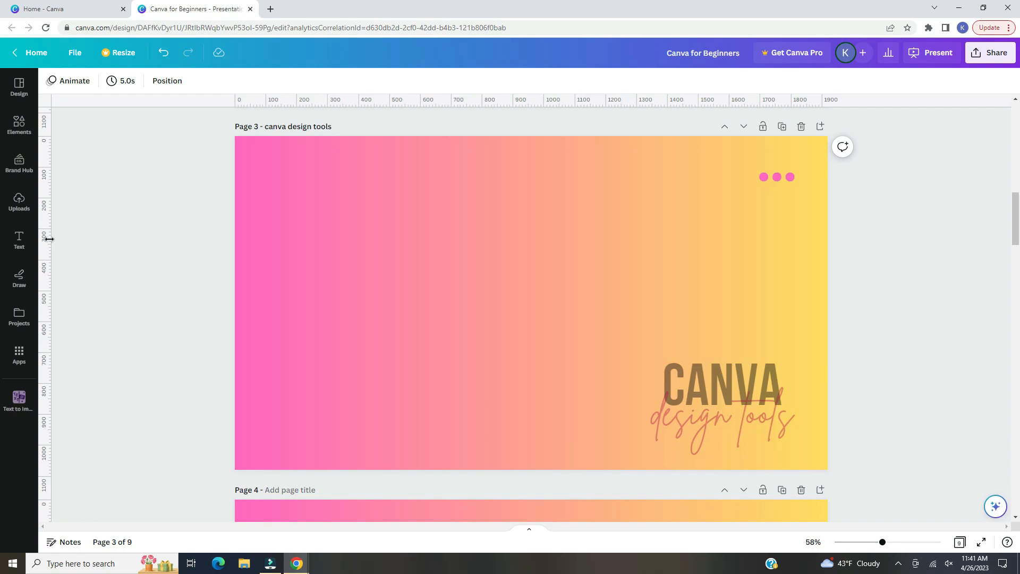
Step: Add a default paragraph text box to page 3 and move it slightly up and left of the page centre
{"action": "left_click", "coordinate": [20, 242]}
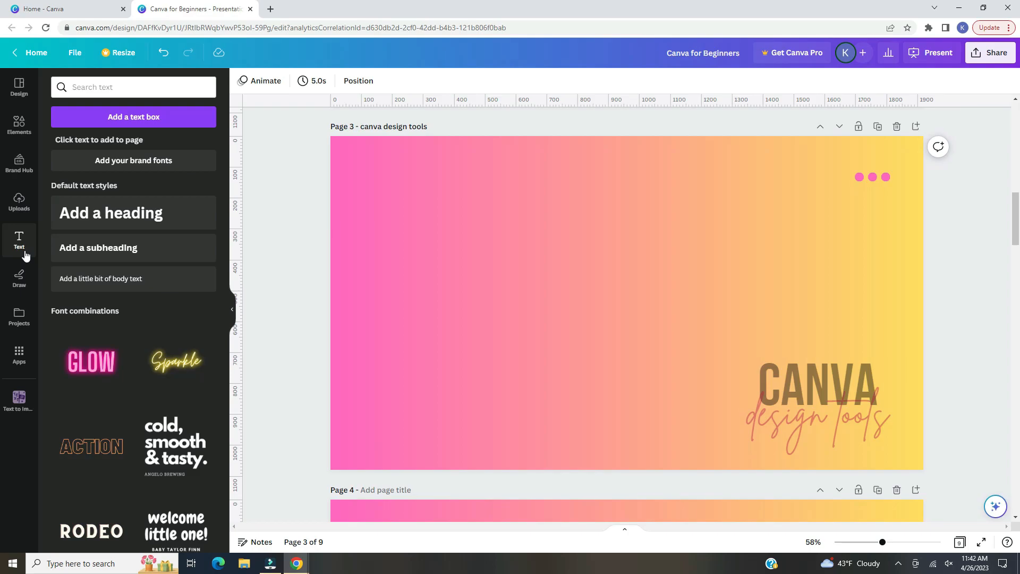
{"action": "left_click", "coordinate": [233, 312]}
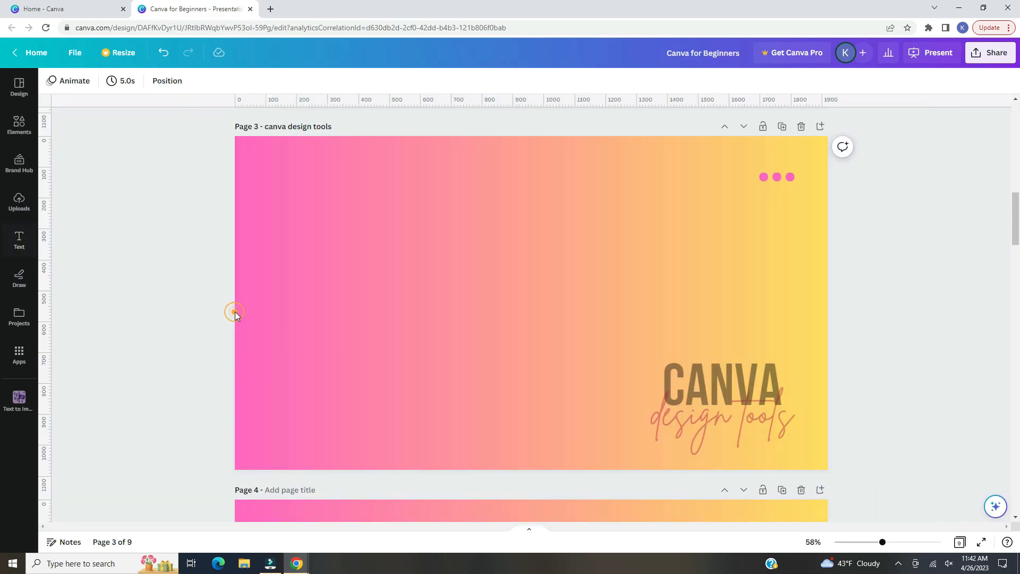
{"action": "key", "text": "t"}
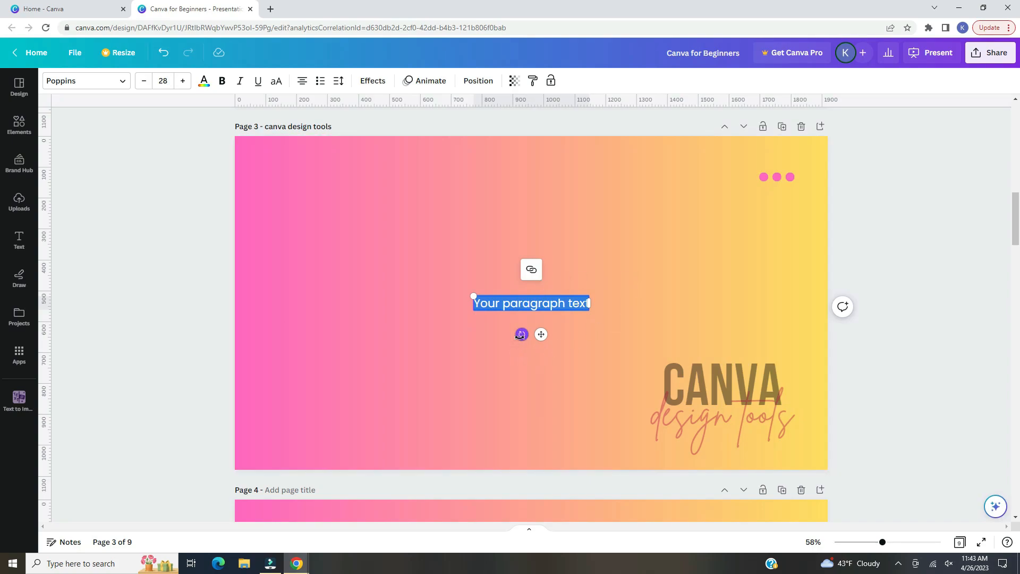
{"action": "mouse_move", "coordinate": [521, 335]}
{"action": "left_mouse_down"}
{"action": "mouse_move", "coordinate": [506, 321]}
{"action": "mouse_move", "coordinate": [522, 344]}
{"action": "mouse_move", "coordinate": [542, 341]}
{"action": "mouse_move", "coordinate": [515, 344]}
{"action": "mouse_move", "coordinate": [531, 346]}
{"action": "left_mouse_up"}
{"action": "mouse_move", "coordinate": [543, 336]}
{"action": "left_mouse_down"}
{"action": "mouse_move", "coordinate": [508, 316]}
{"action": "mouse_move", "coordinate": [576, 292]}
{"action": "mouse_move", "coordinate": [549, 332]}
{"action": "mouse_move", "coordinate": [511, 347]}
{"action": "mouse_move", "coordinate": [553, 316]}
{"action": "mouse_move", "coordinate": [539, 319]}
{"action": "left_mouse_up"}
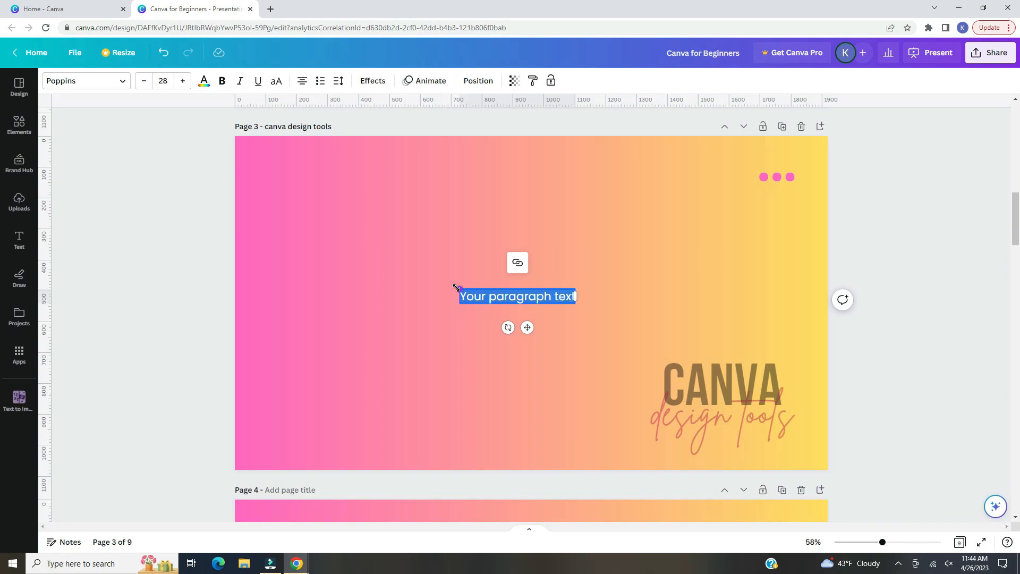
Step: Enlarge the paragraph text to size 76.6 and stretch its box's right edge to about 1500 on the horizontal ruler
{"action": "left_click_drag", "start_coordinate": [444, 287], "coordinate": [287, 243]}
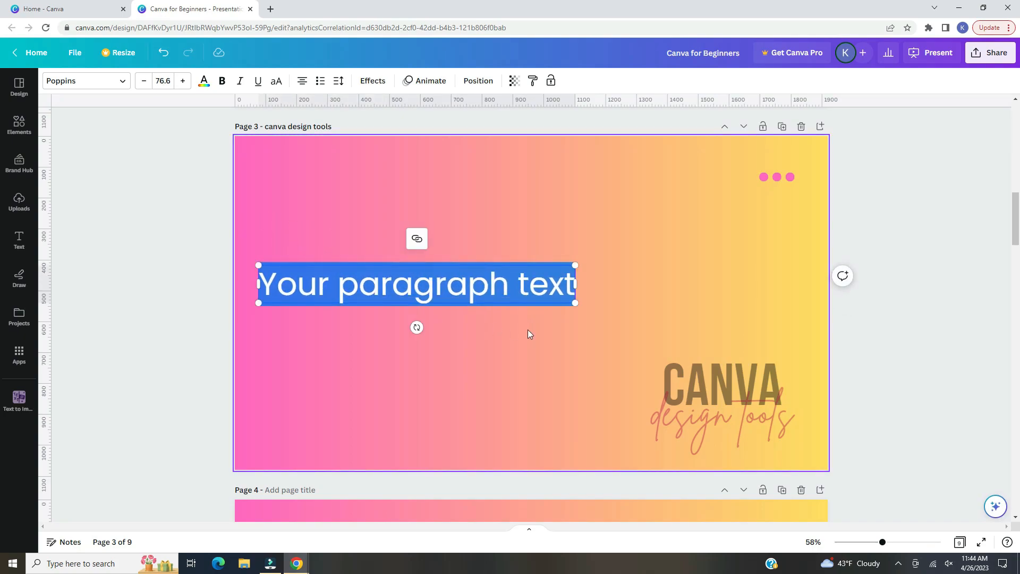
{"action": "left_click", "coordinate": [579, 288]}
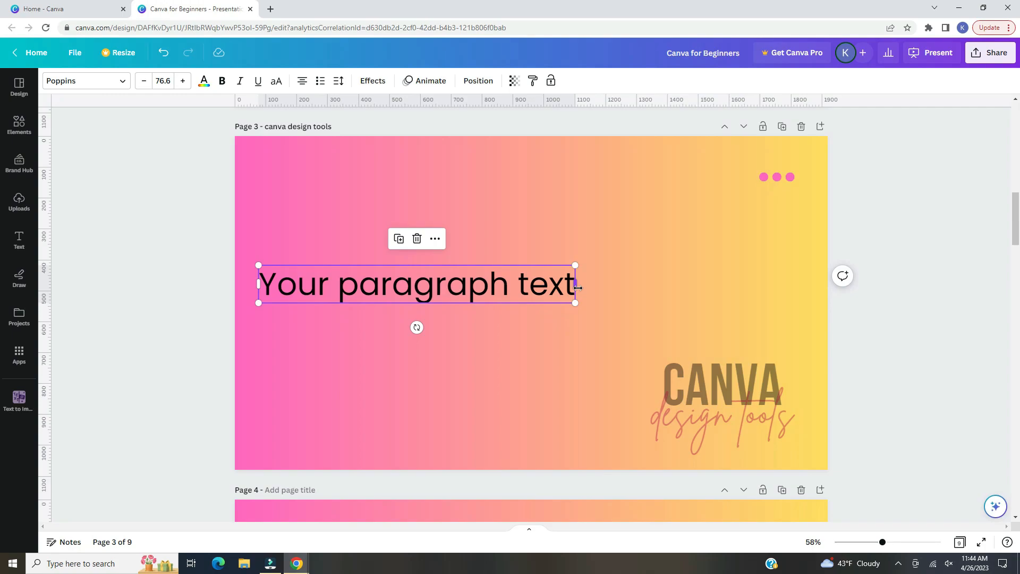
{"action": "left_click_drag", "start_coordinate": [578, 287], "coordinate": [700, 290]}
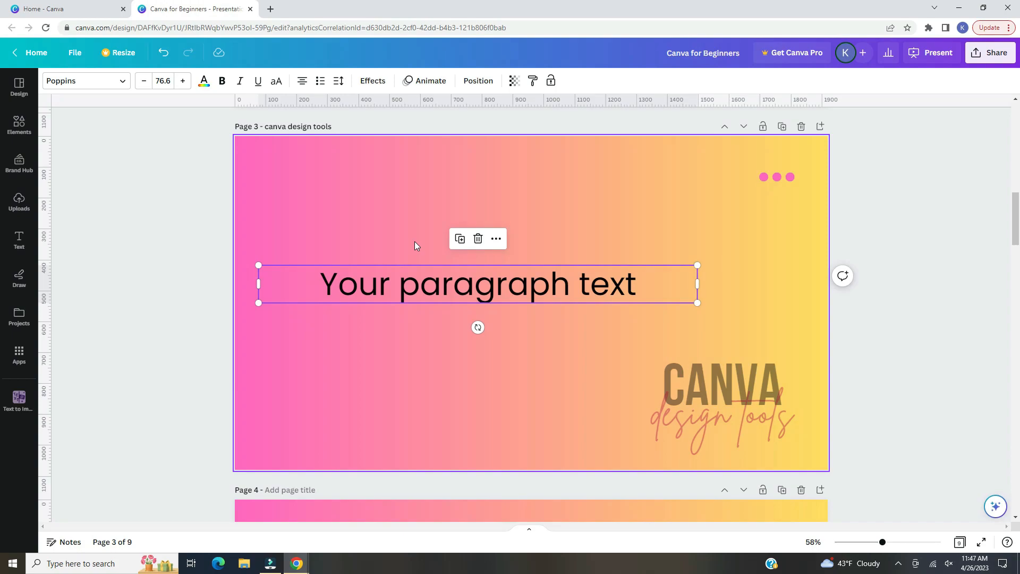
Step: Duplicate the paragraph text box and undo the duplication
{"action": "left_click", "coordinate": [459, 241]}
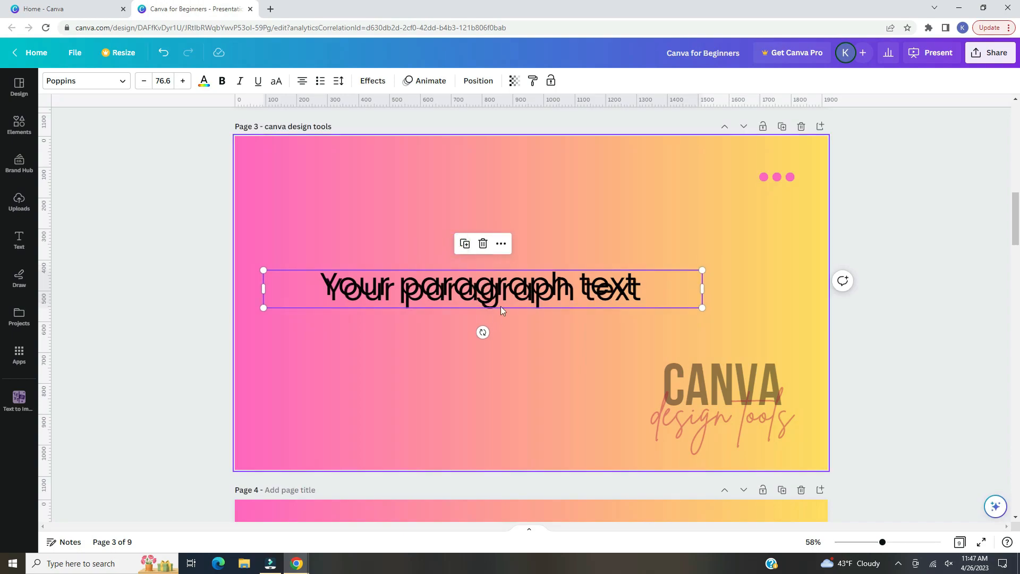
{"action": "key", "text": "ctrl+z"}
{"action": "key", "text": "ctrl+z"}
Step: Move the paragraph text box to the exact horizontal and vertical centre of page 3
{"action": "left_click", "coordinate": [499, 284]}
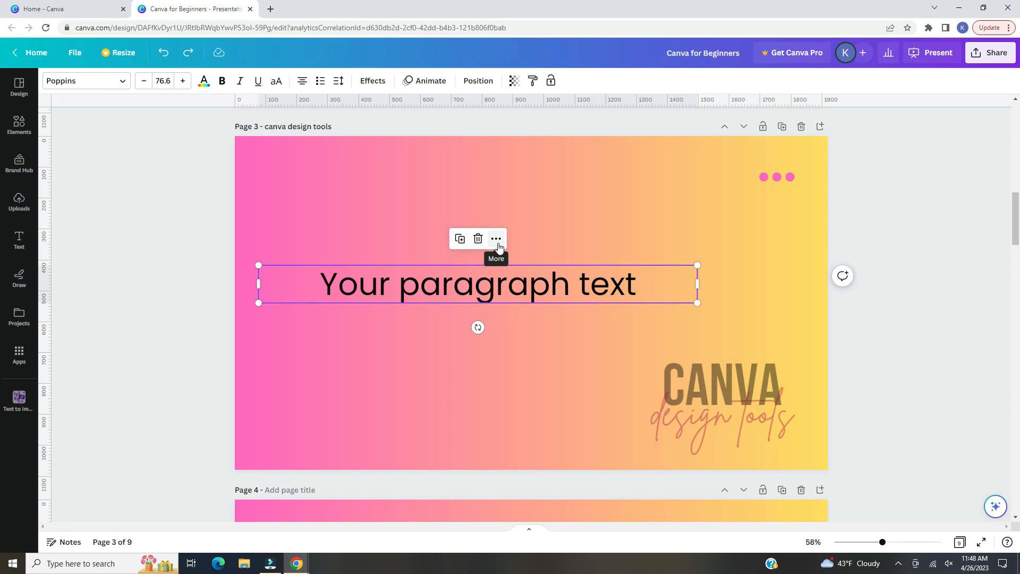
{"action": "left_click", "coordinate": [497, 242]}
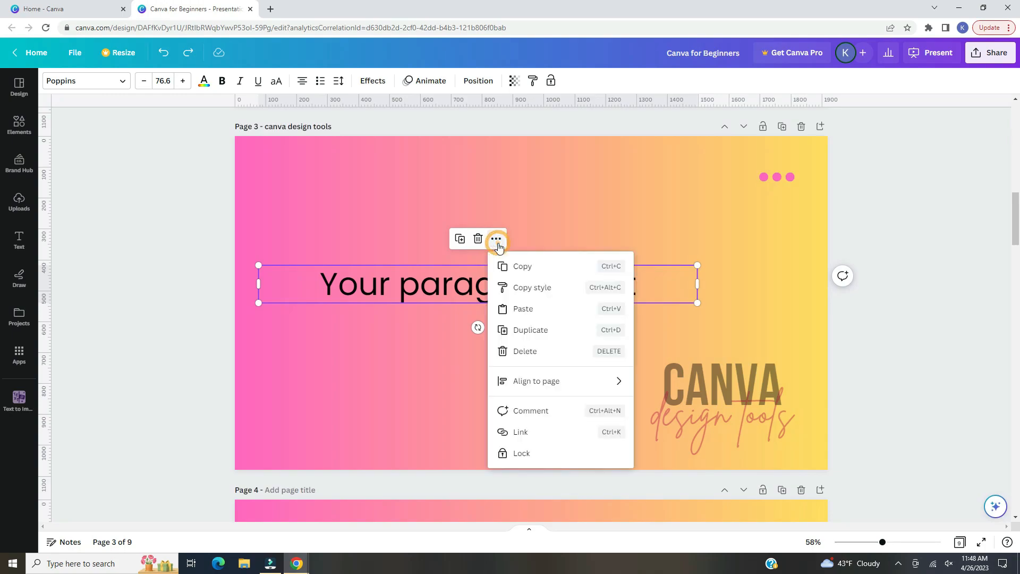
{"action": "left_click", "coordinate": [392, 196]}
{"action": "left_click_drag", "start_coordinate": [480, 278], "coordinate": [535, 300]}
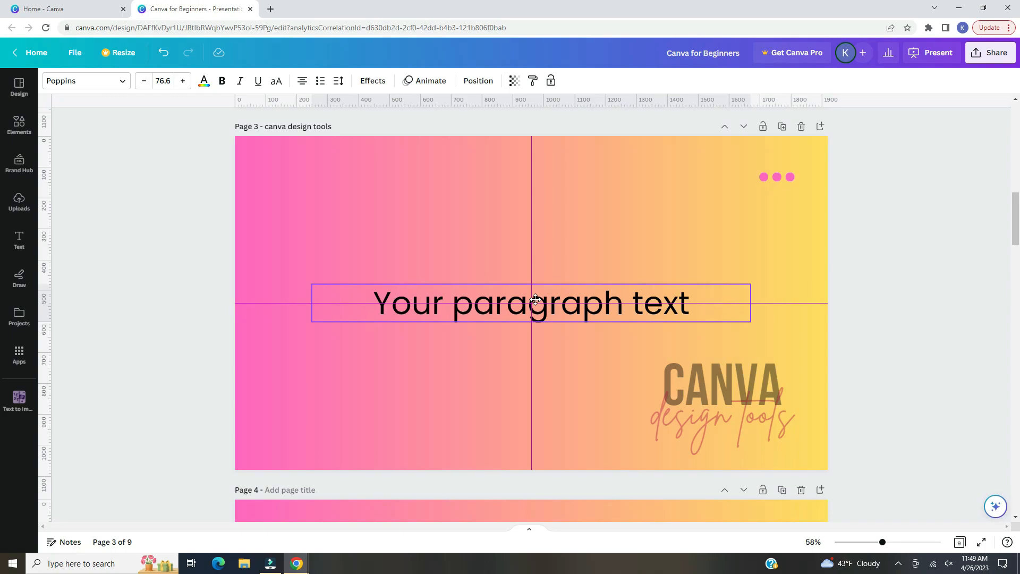
{"action": "left_click_drag", "start_coordinate": [535, 299], "coordinate": [535, 299]}
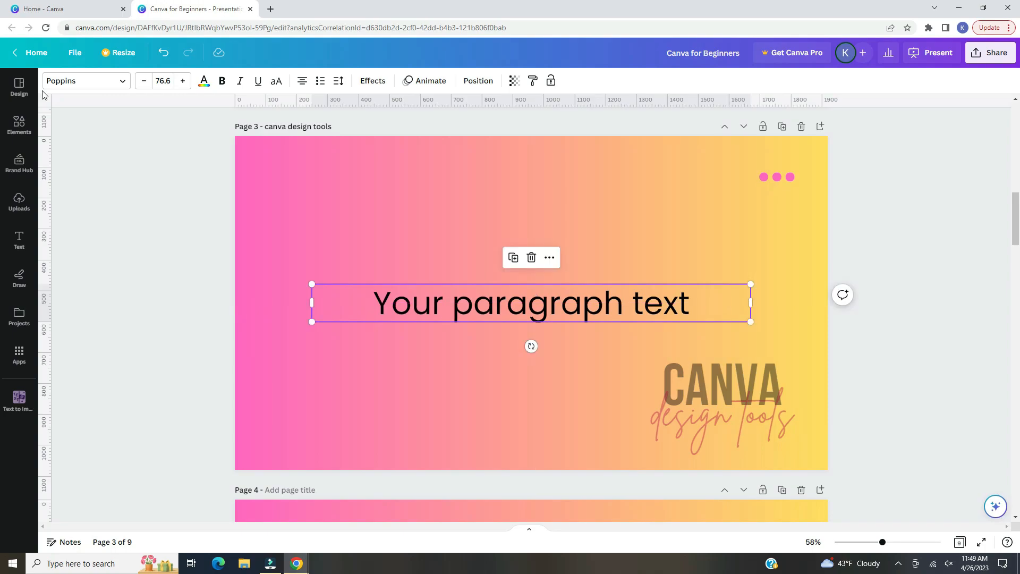
Step: Search the font library for handwritten fonts, look over the matches and clear the search
{"action": "left_click", "coordinate": [124, 85]}
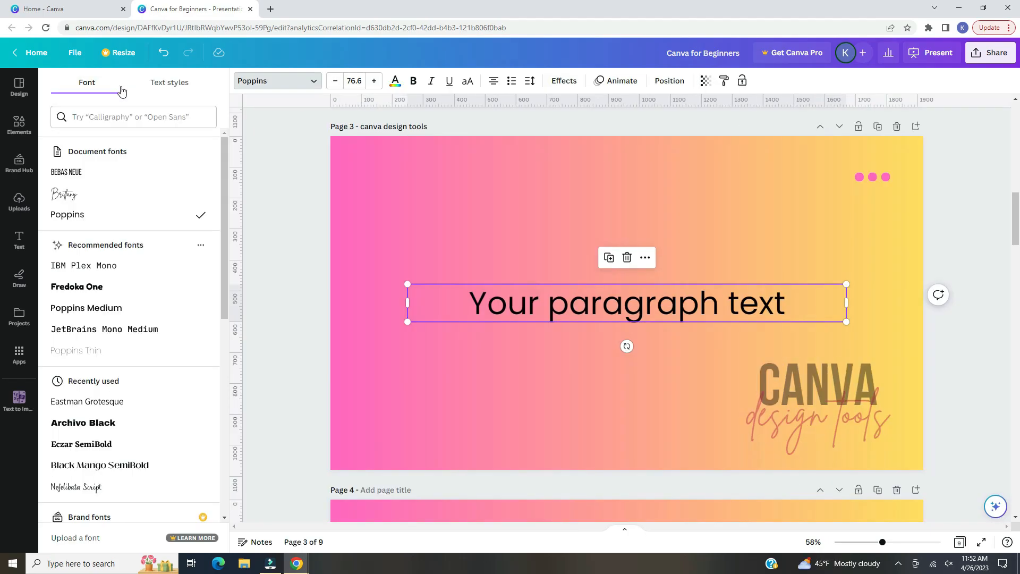
{"action": "left_click", "coordinate": [203, 118]}
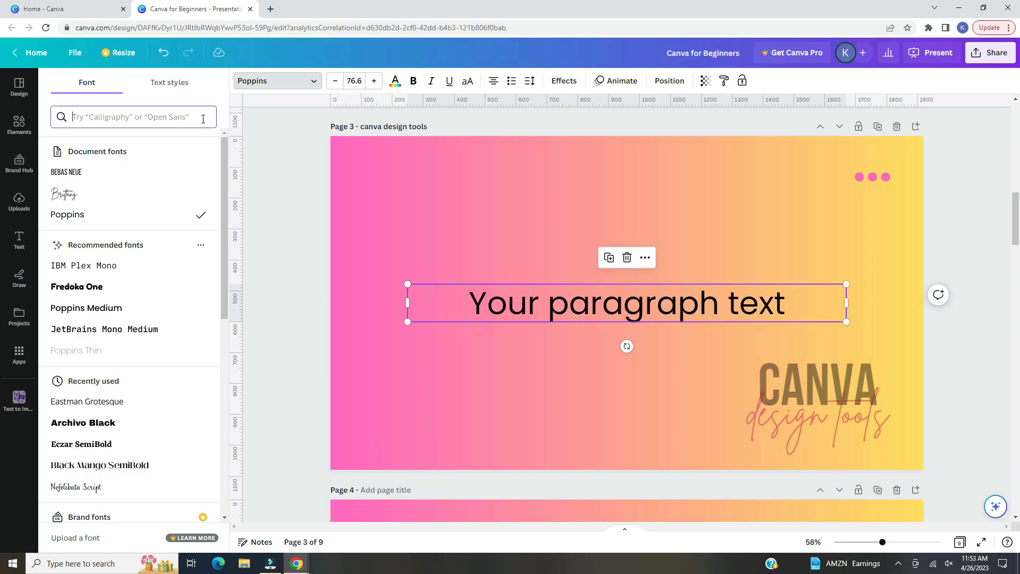
{"action": "type", "text": "handwrit"}
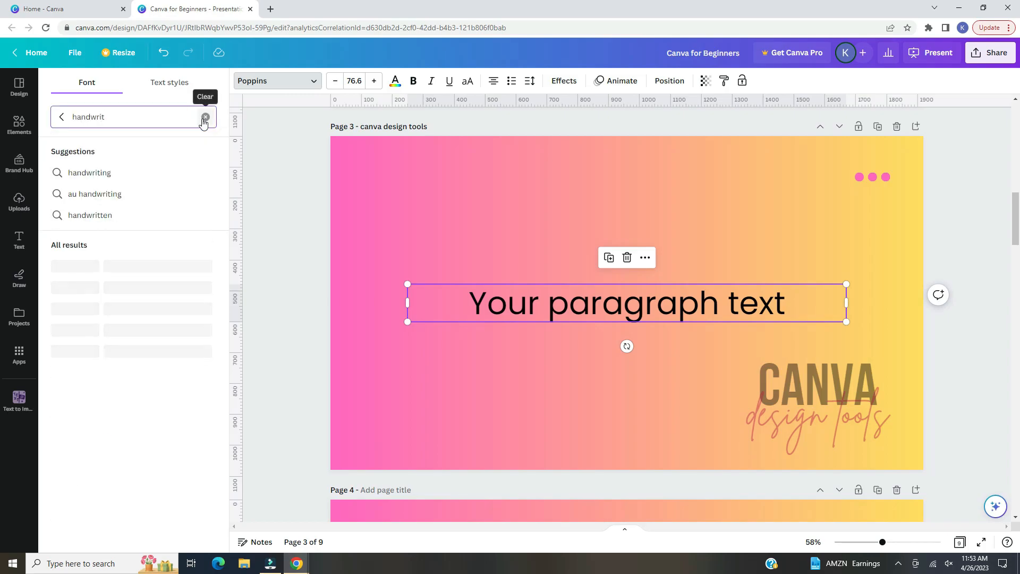
{"action": "type", "text": "ten"}
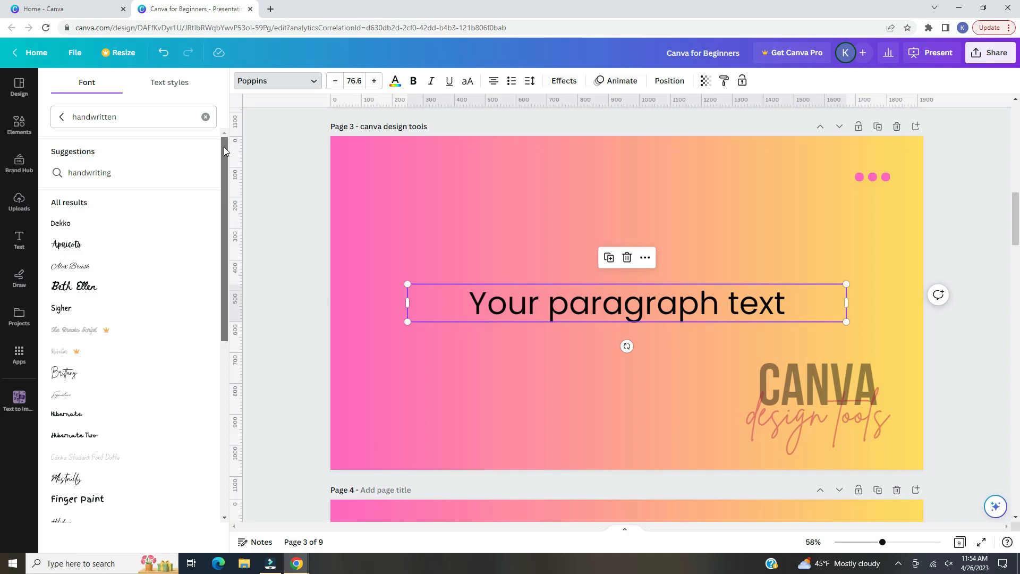
{"action": "mouse_move", "coordinate": [224, 147]}
{"action": "left_mouse_down"}
{"action": "mouse_move", "coordinate": [233, 205]}
{"action": "mouse_move", "coordinate": [217, 139]}
{"action": "left_mouse_up"}
{"action": "left_click", "coordinate": [205, 116]}
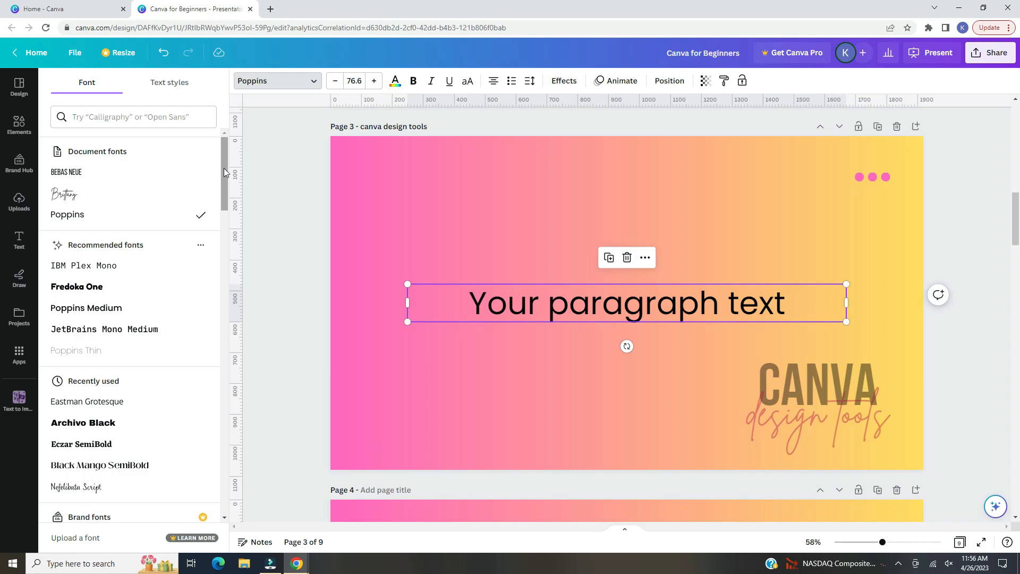
Step: Browse the font list from the recommended and recently used fonts through the brand and popular fonts
{"action": "left_click_drag", "start_coordinate": [224, 168], "coordinate": [224, 187]}
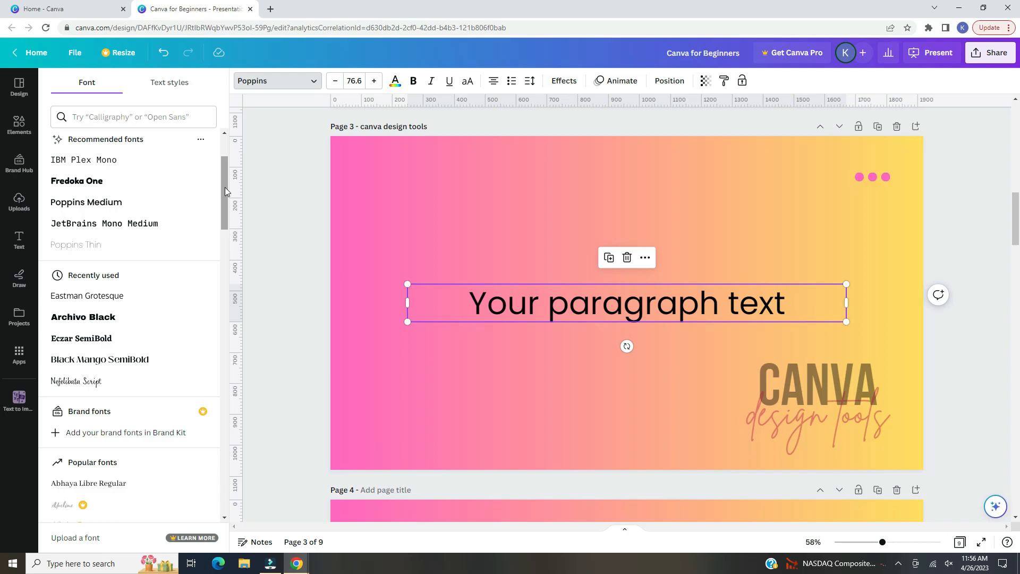
{"action": "left_click_drag", "start_coordinate": [225, 191], "coordinate": [227, 213]}
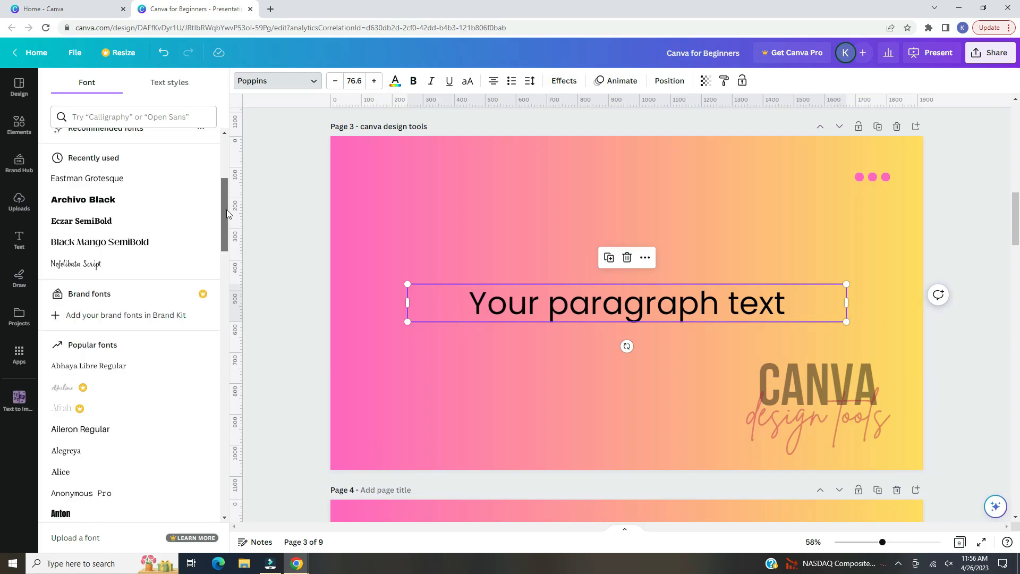
{"action": "left_click_drag", "start_coordinate": [227, 210], "coordinate": [228, 230]}
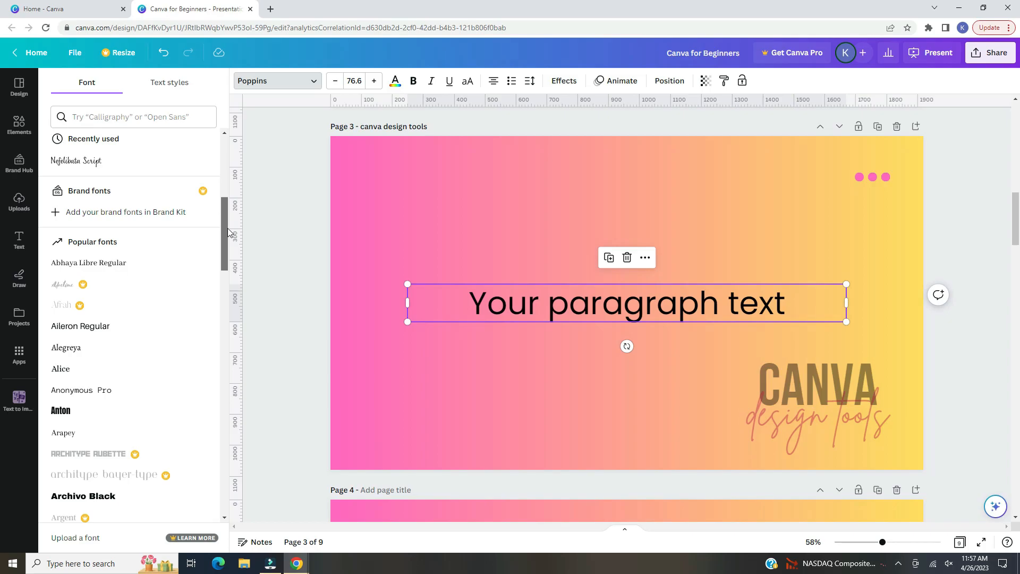
{"action": "left_click_drag", "start_coordinate": [228, 232], "coordinate": [229, 246]}
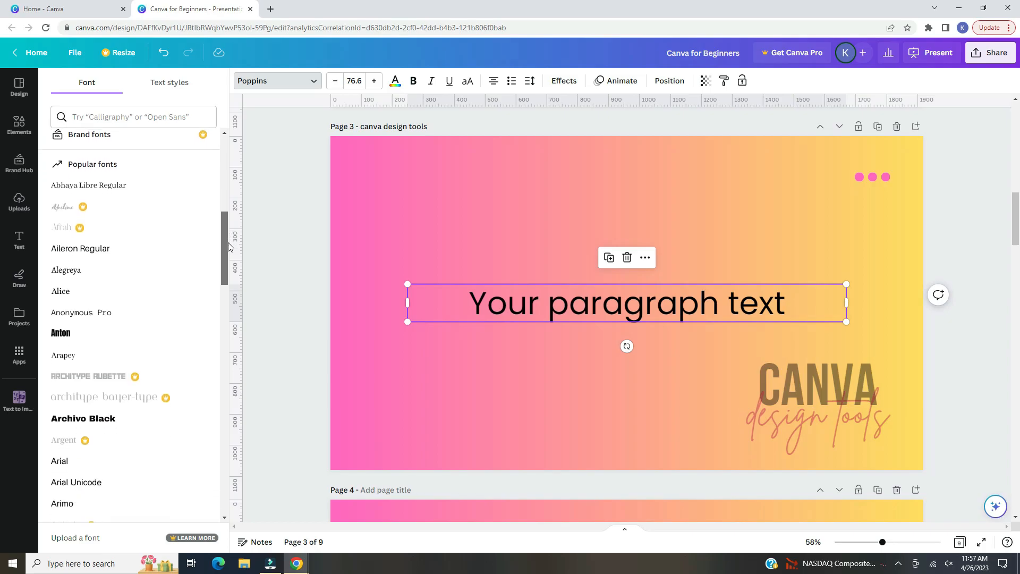
{"action": "left_click_drag", "start_coordinate": [229, 246], "coordinate": [217, 300]}
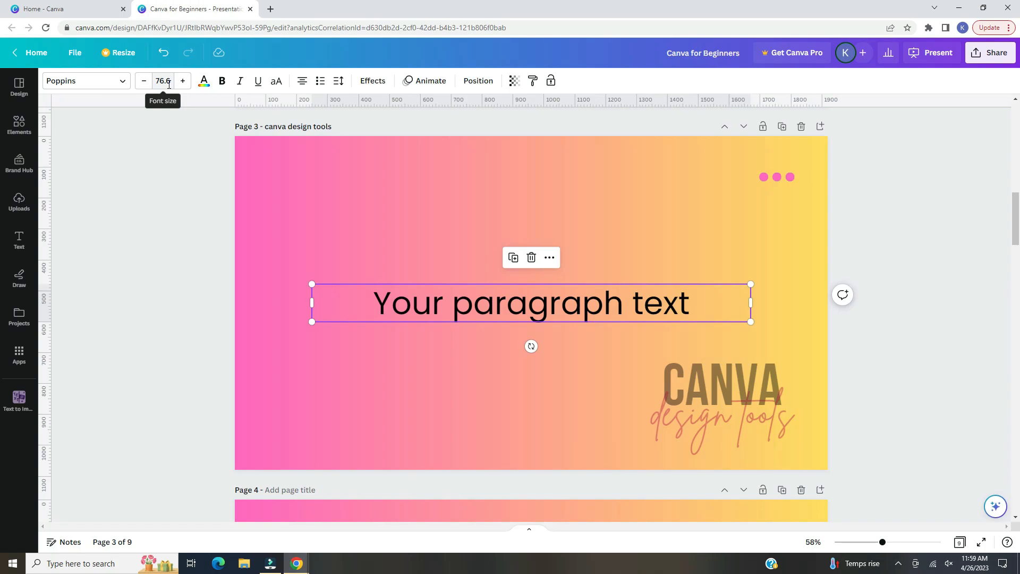
Step: Examine the document and default colors available for the paragraph text
{"action": "left_click", "coordinate": [204, 83]}
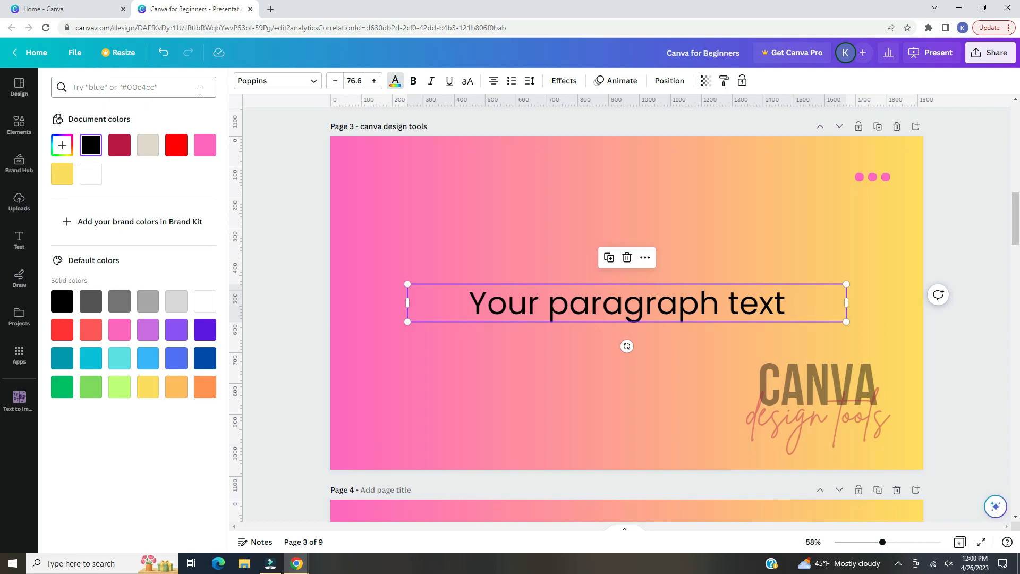
{"action": "left_click", "coordinate": [266, 123]}
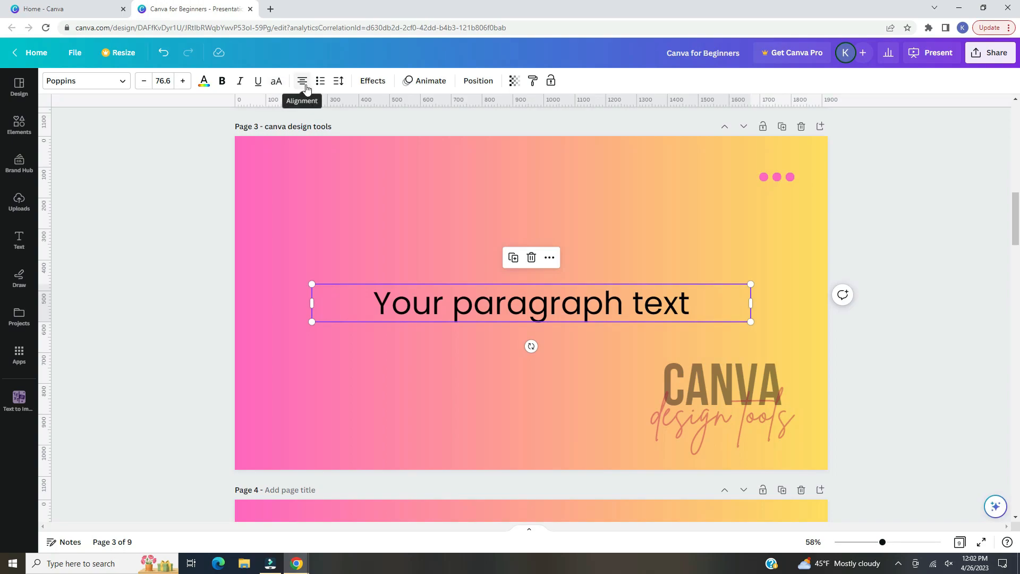
Step: Copy "Your paragraph text" and paste it on two new lines so the text box holds three identical lines
{"action": "double_click", "coordinate": [379, 287]}
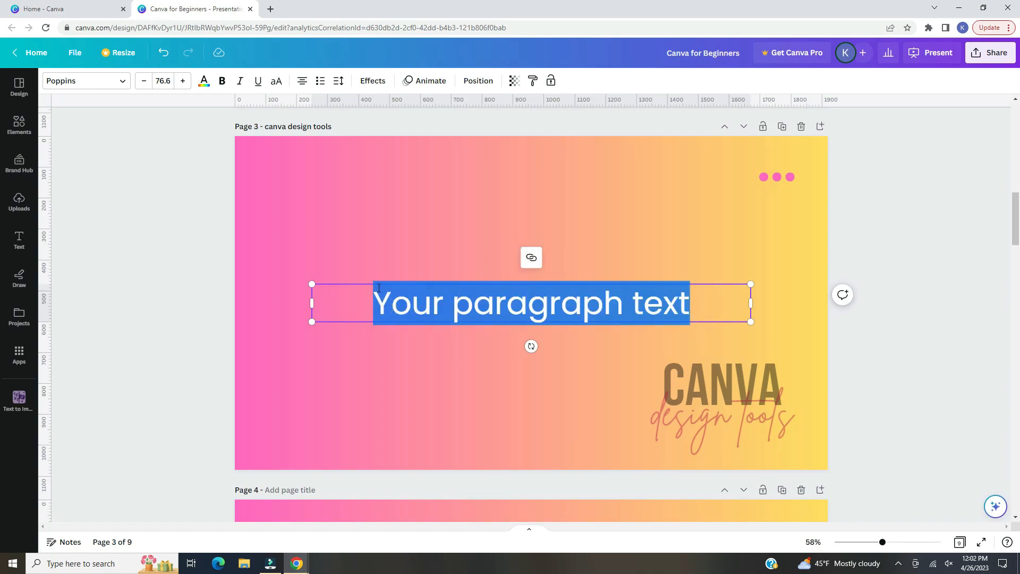
{"action": "key", "text": "ctrl+c"}
{"action": "left_click", "coordinate": [694, 309]}
{"action": "key", "text": "Return"}
{"action": "key", "text": "ctrl+v"}
{"action": "key", "text": "Return"}
{"action": "key", "text": "ctrl+v"}
{"action": "left_click_drag", "start_coordinate": [491, 282], "coordinate": [491, 230]}
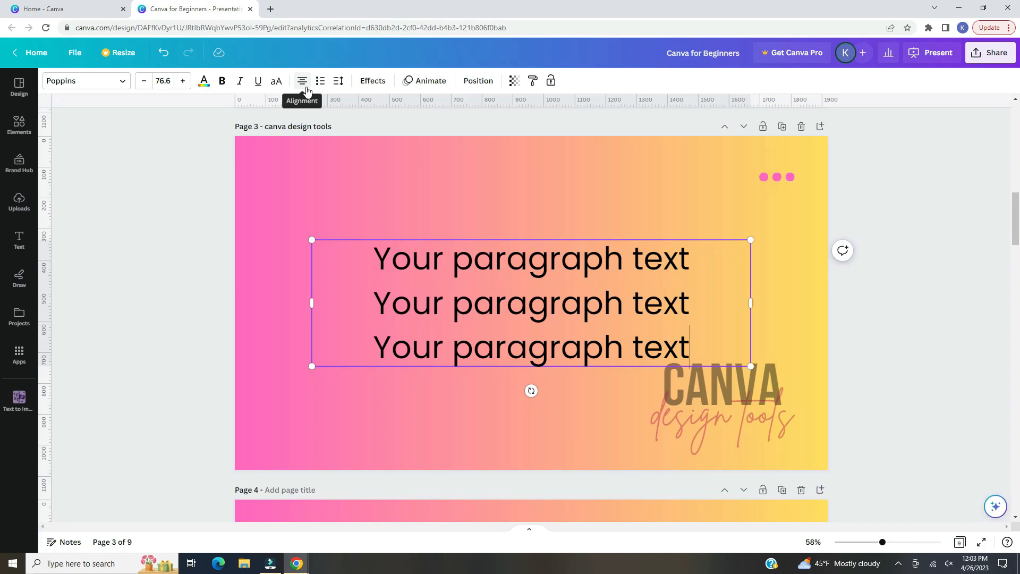
Step: Select all three lines and cycle them through the other text alignments back to centred
{"action": "left_click", "coordinate": [382, 257]}
{"action": "key", "text": "ctrl+a"}
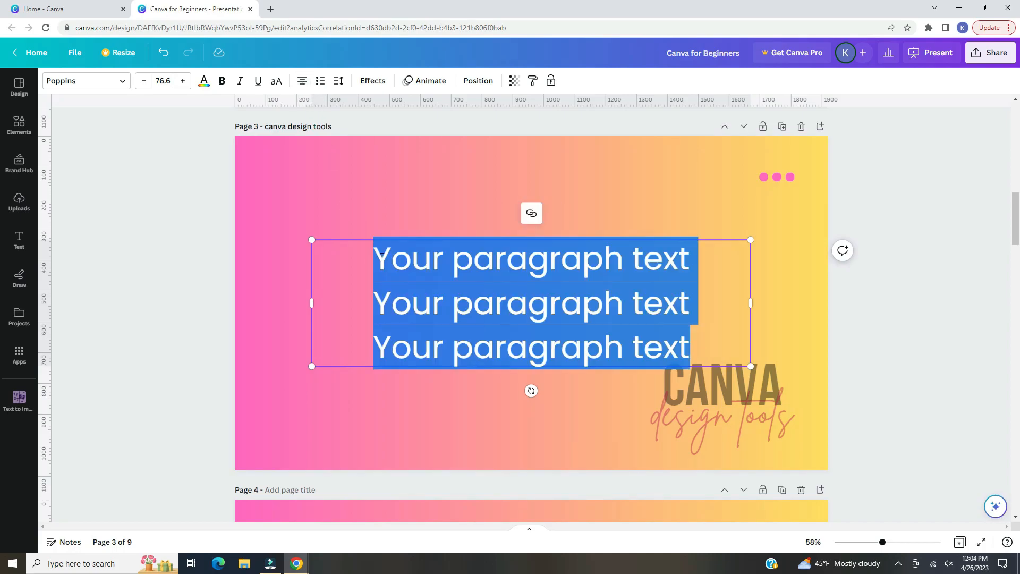
{"action": "left_click", "coordinate": [308, 88]}
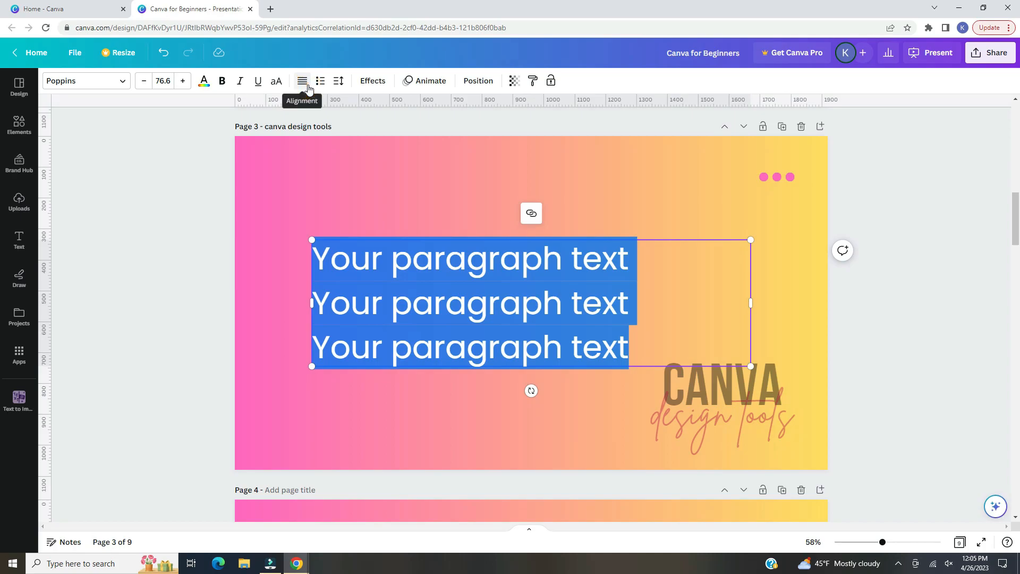
{"action": "left_click", "coordinate": [308, 88]}
{"action": "left_click", "coordinate": [308, 88]}
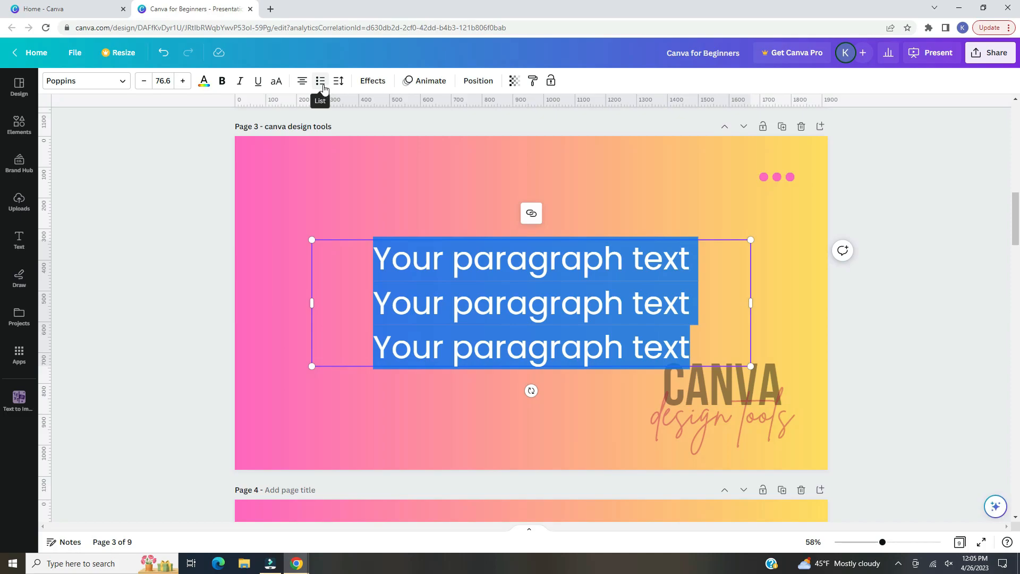
Step: Cycle the three lines through the bulleted and numbered list styles and back to plain text
{"action": "left_click", "coordinate": [325, 86]}
{"action": "left_click", "coordinate": [323, 87]}
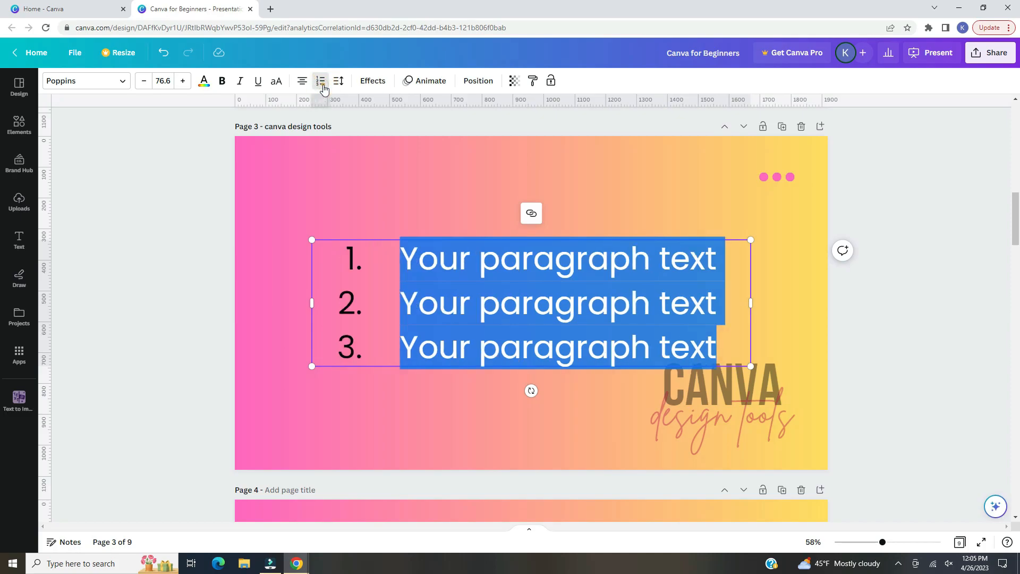
{"action": "left_click", "coordinate": [323, 87]}
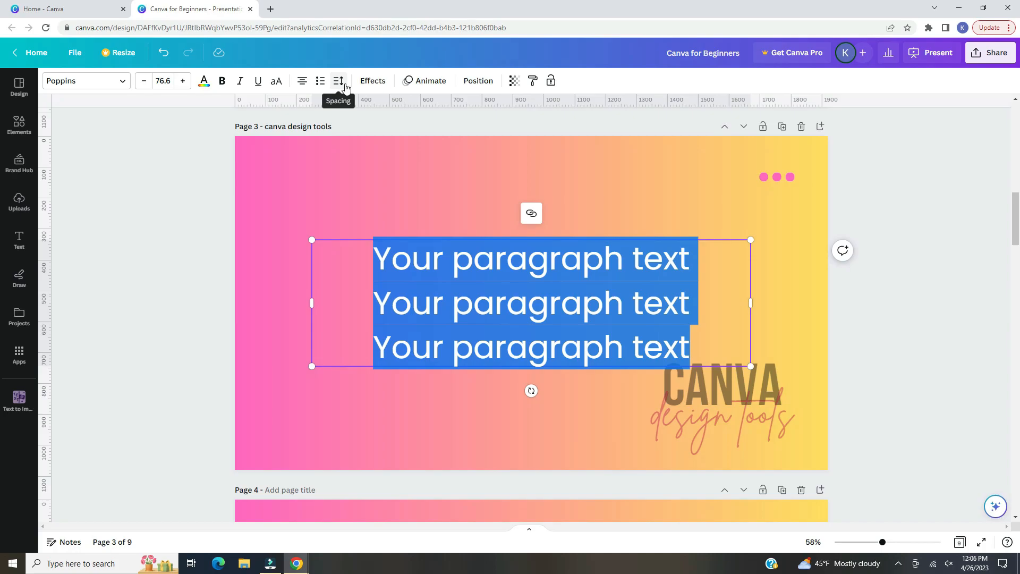
Step: Try a letter spacing of -72 and slightly tighter line spacing on the three lines
{"action": "left_click", "coordinate": [339, 82]}
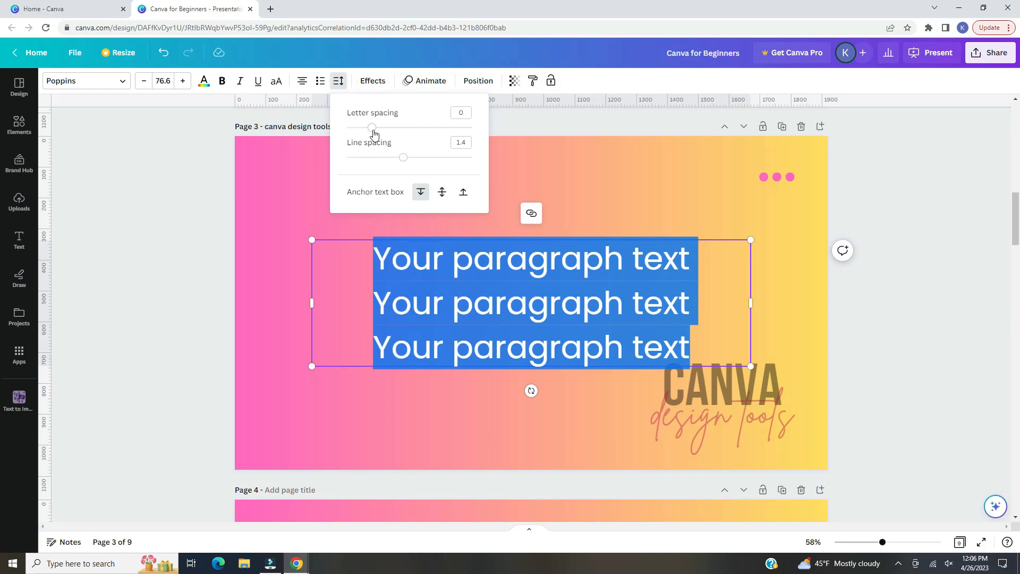
{"action": "mouse_move", "coordinate": [374, 134]}
{"action": "left_mouse_down"}
{"action": "mouse_move", "coordinate": [390, 133]}
{"action": "mouse_move", "coordinate": [364, 133]}
{"action": "left_mouse_up"}
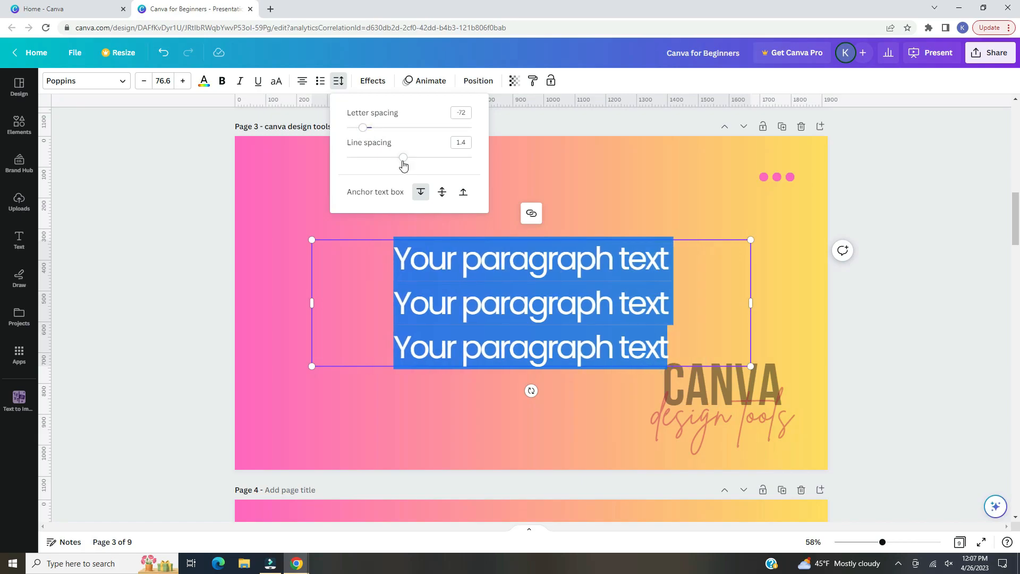
{"action": "mouse_move", "coordinate": [404, 165]}
{"action": "left_mouse_down"}
{"action": "mouse_move", "coordinate": [435, 165]}
{"action": "mouse_move", "coordinate": [383, 164]}
{"action": "mouse_move", "coordinate": [403, 163]}
{"action": "left_mouse_up"}
{"action": "left_click", "coordinate": [386, 87]}
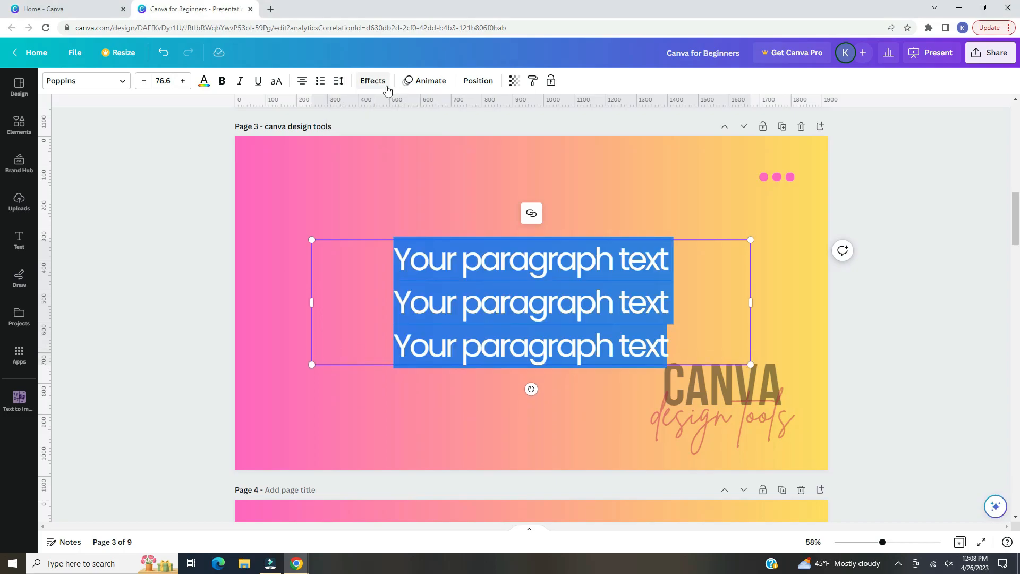
Step: Try the Curve shape effect on the paragraph text with a curve of 79
{"action": "left_click", "coordinate": [388, 87]}
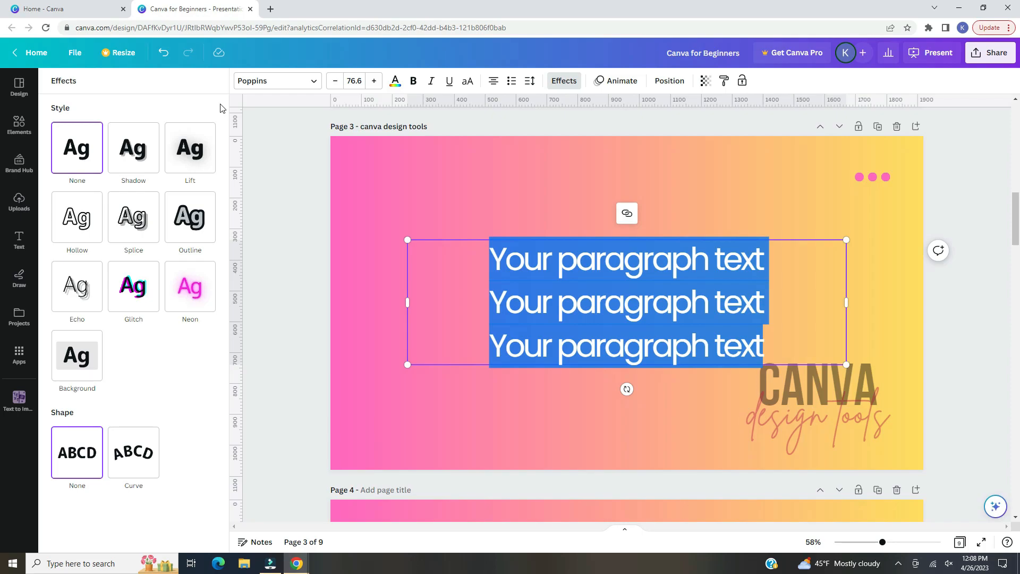
{"action": "left_click", "coordinate": [139, 466]}
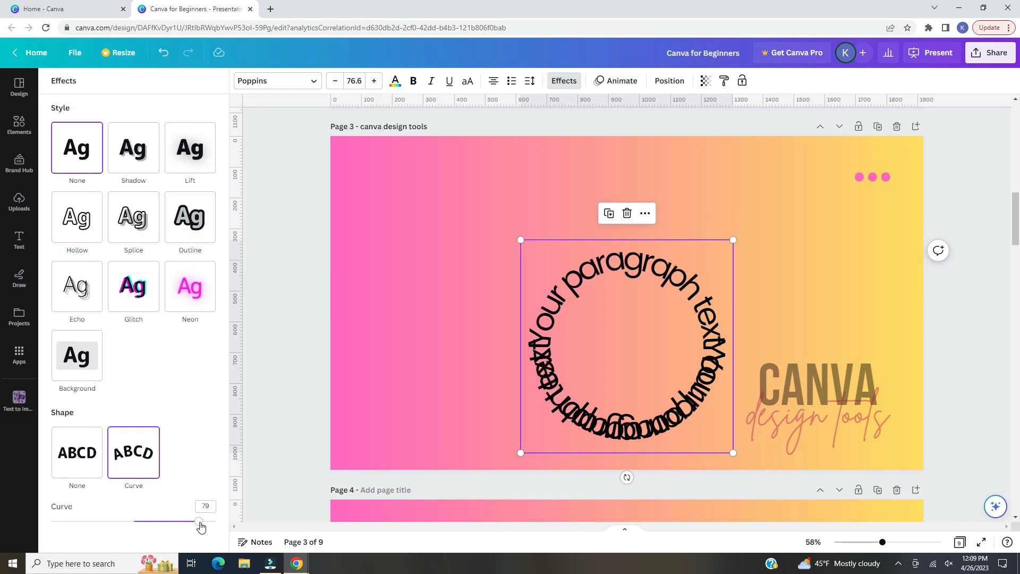
{"action": "left_click_drag", "start_coordinate": [200, 522], "coordinate": [141, 502]}
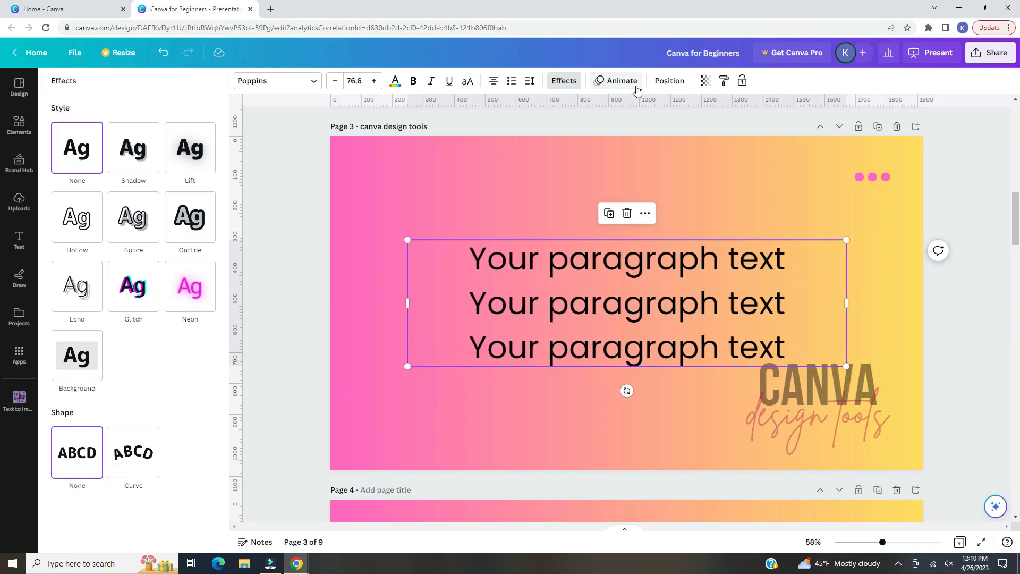
Step: Look through the text animations, including Typewriter and Baseline, and the page animations for page 3
{"action": "left_click", "coordinate": [637, 88]}
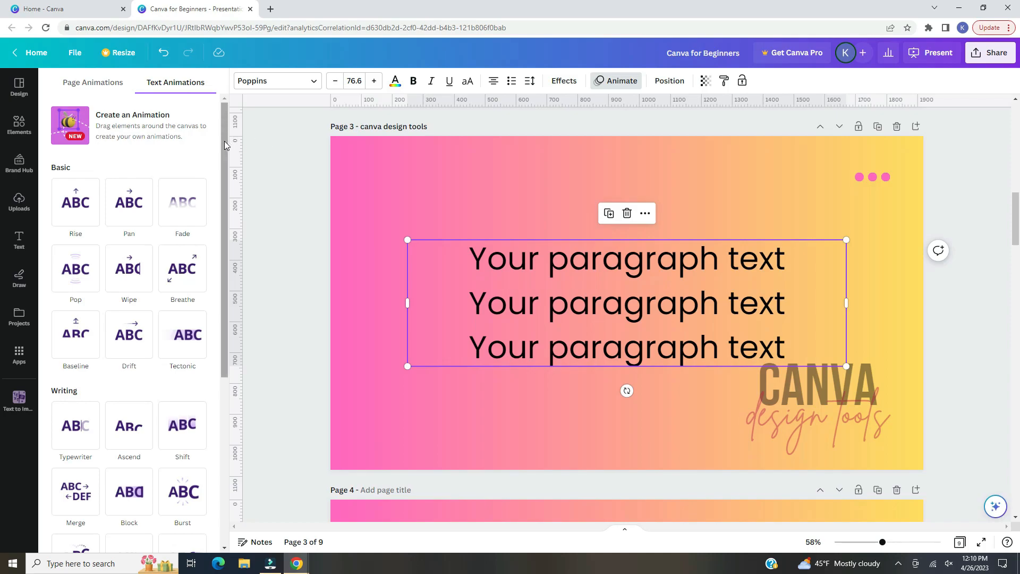
{"action": "left_click_drag", "start_coordinate": [225, 142], "coordinate": [222, 230]}
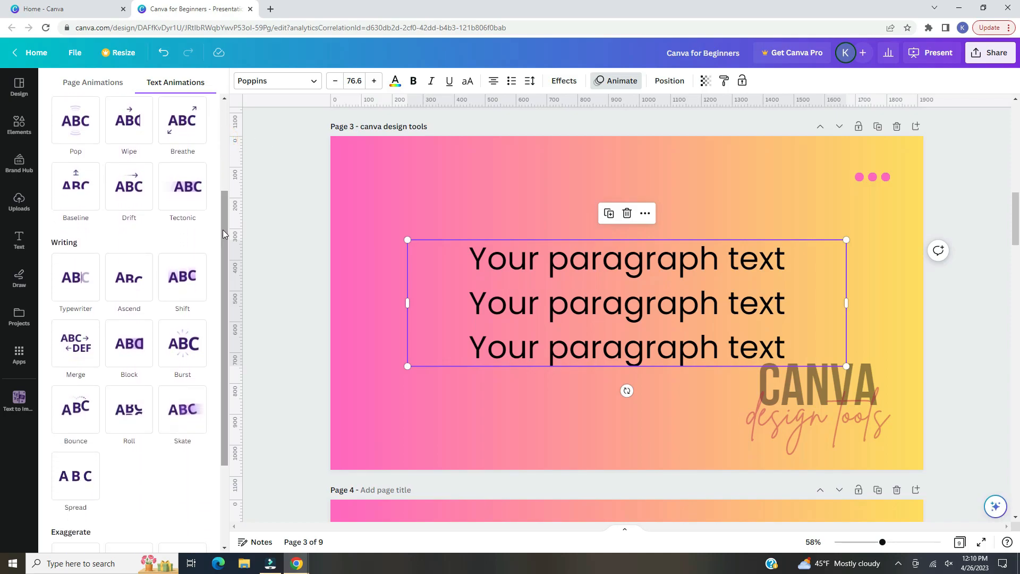
{"action": "left_click", "coordinate": [68, 290]}
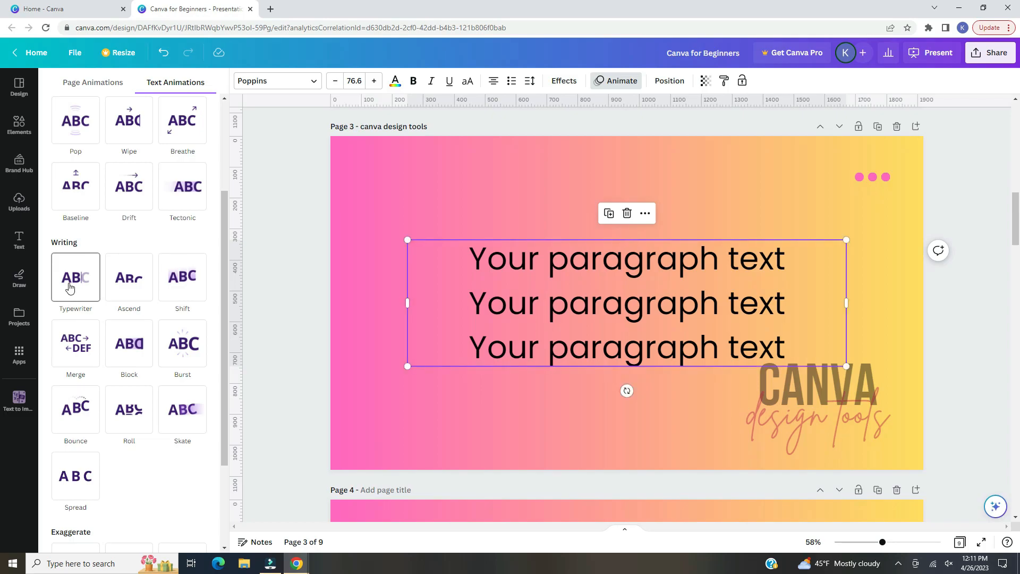
{"action": "left_click", "coordinate": [75, 186]}
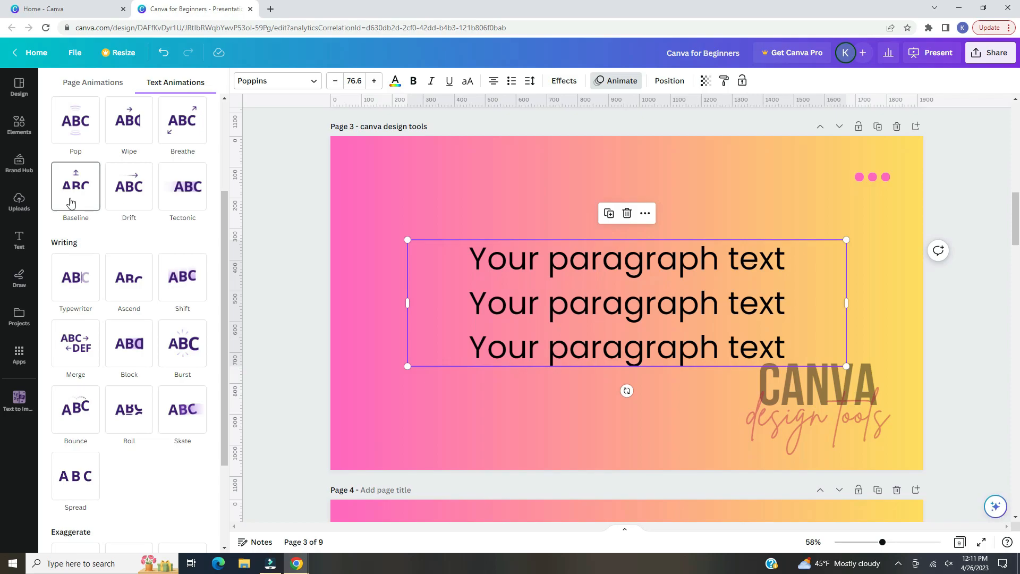
{"action": "left_click", "coordinate": [110, 94]}
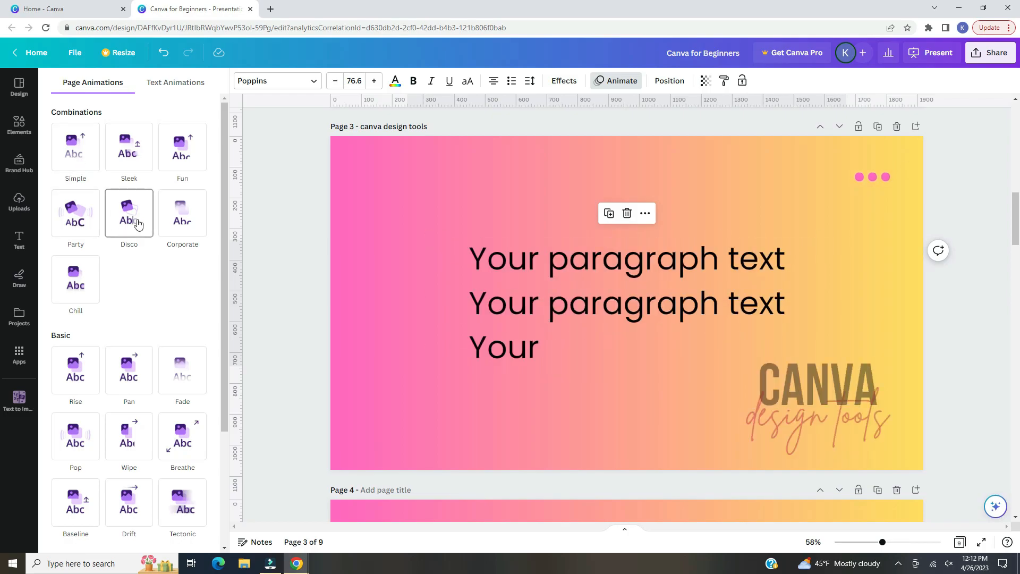
{"action": "left_click", "coordinate": [193, 83]}
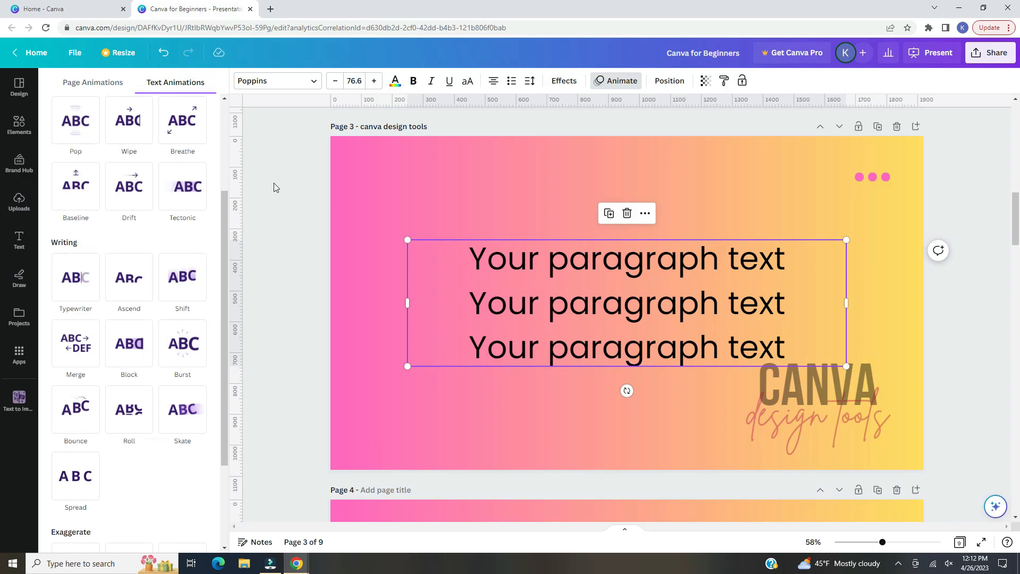
{"action": "key", "text": "Escape"}
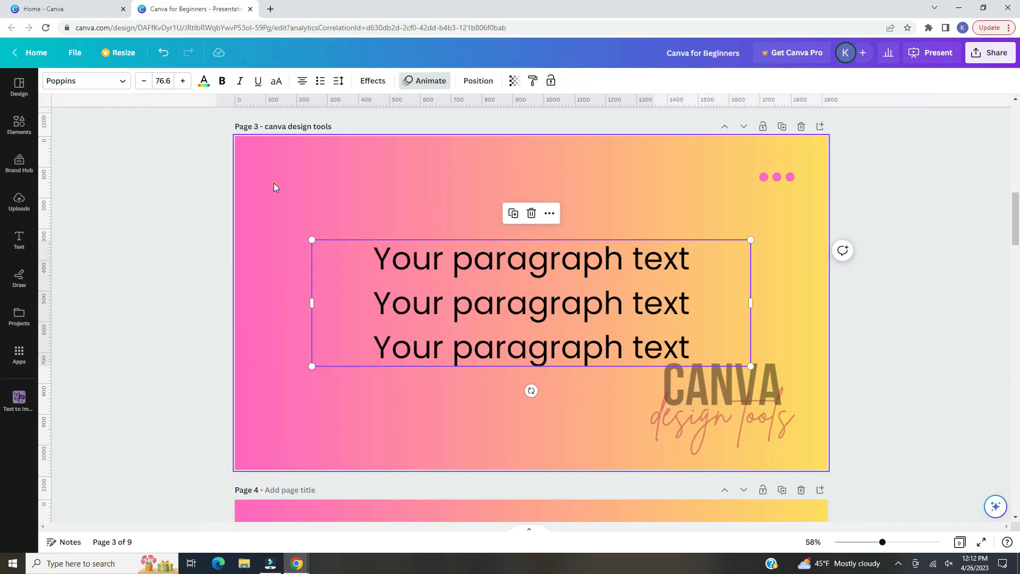
Step: Examine the layer order, page alignment, size and rotation options for the paragraph text box
{"action": "left_click", "coordinate": [481, 81]}
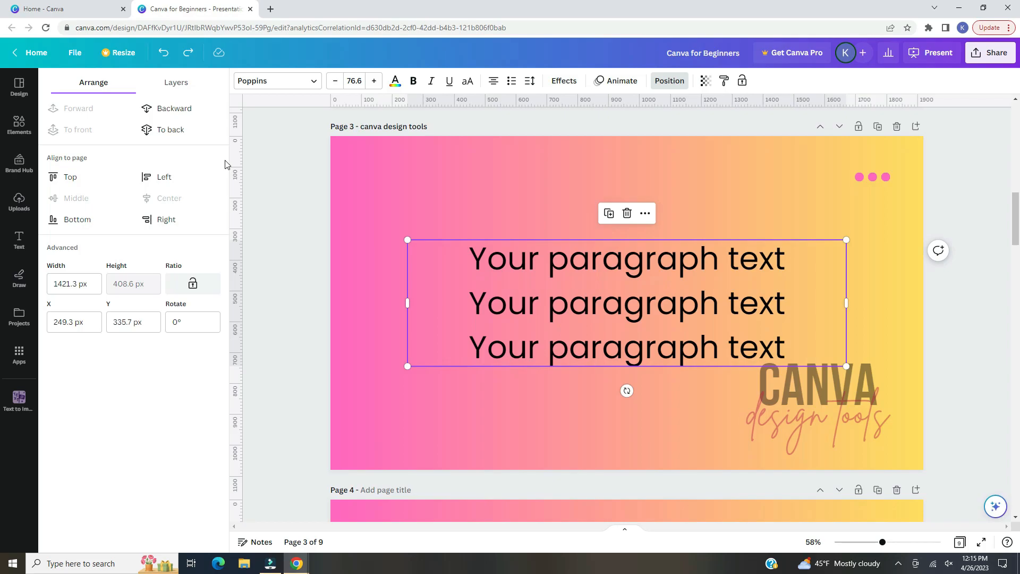
{"action": "left_click", "coordinate": [279, 183]}
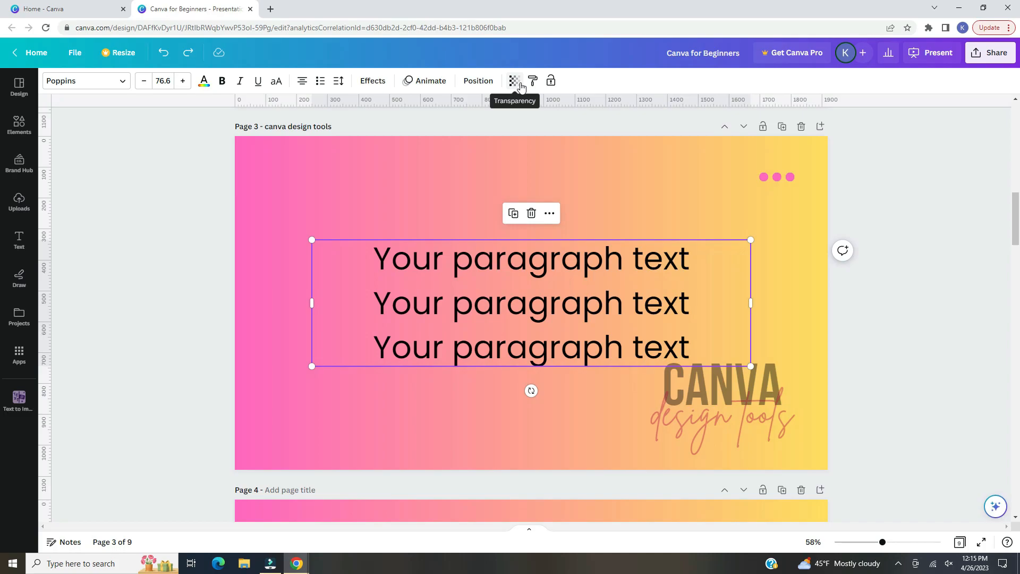
Step: Try out the transparency setting on the paragraph text box, leaving it at 100
{"action": "left_click", "coordinate": [514, 81]}
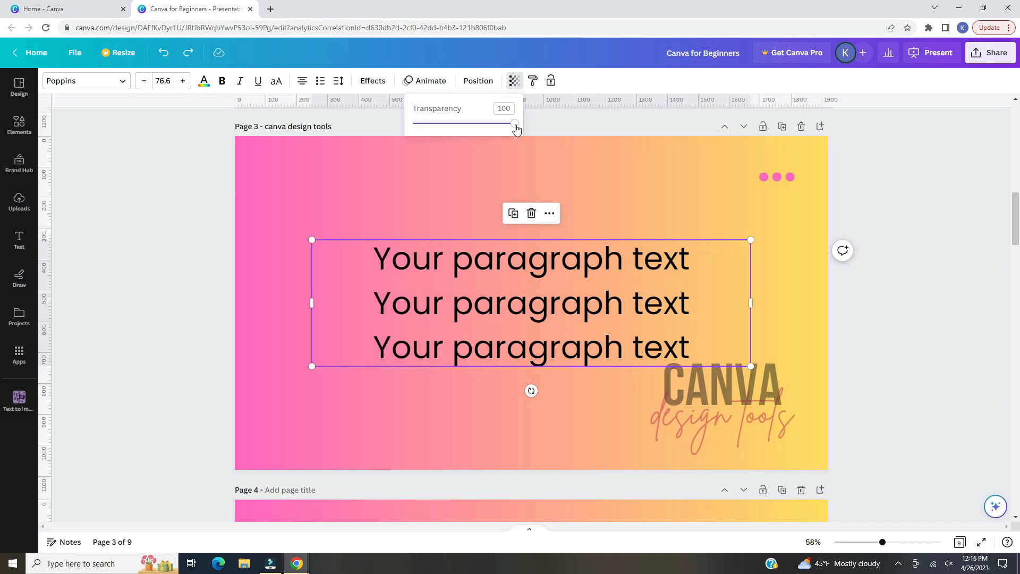
{"action": "mouse_move", "coordinate": [516, 128]}
{"action": "left_mouse_down"}
{"action": "mouse_move", "coordinate": [420, 126]}
{"action": "mouse_move", "coordinate": [514, 122]}
{"action": "left_mouse_up"}
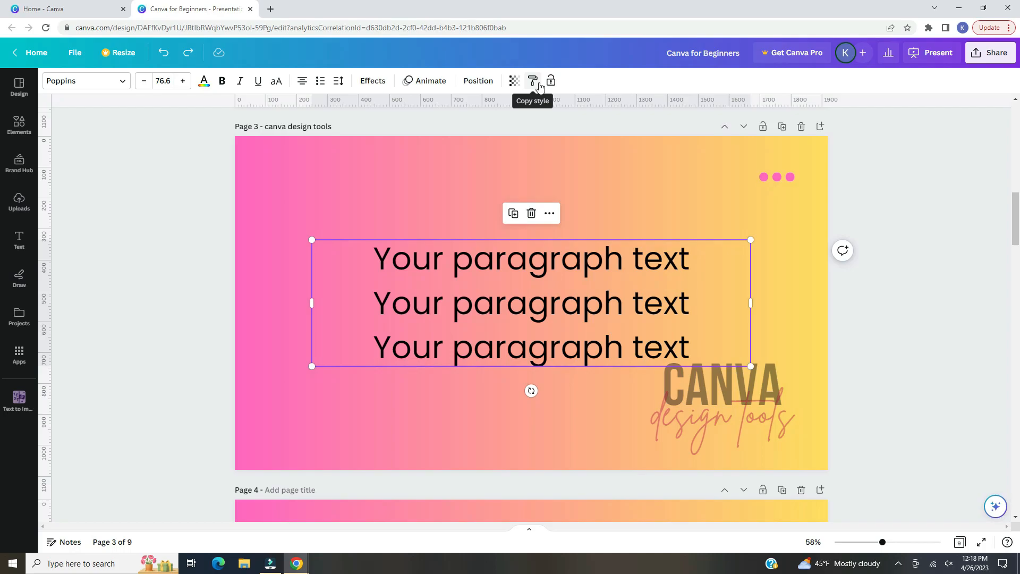
Step: Copy the style of the first pink dot onto the paragraph text, and undo the color change
{"action": "left_click", "coordinate": [533, 81]}
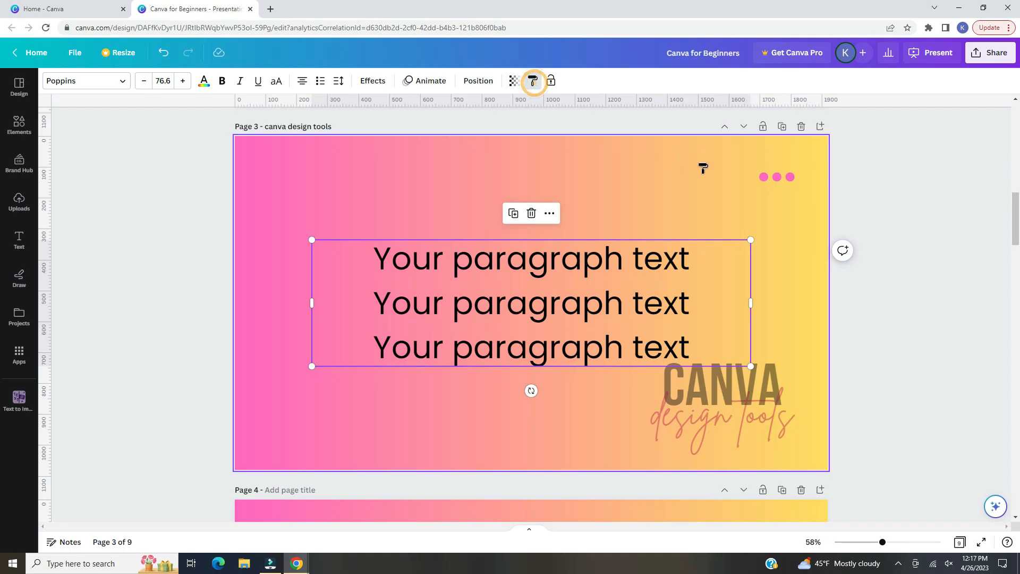
{"action": "left_click", "coordinate": [763, 177]}
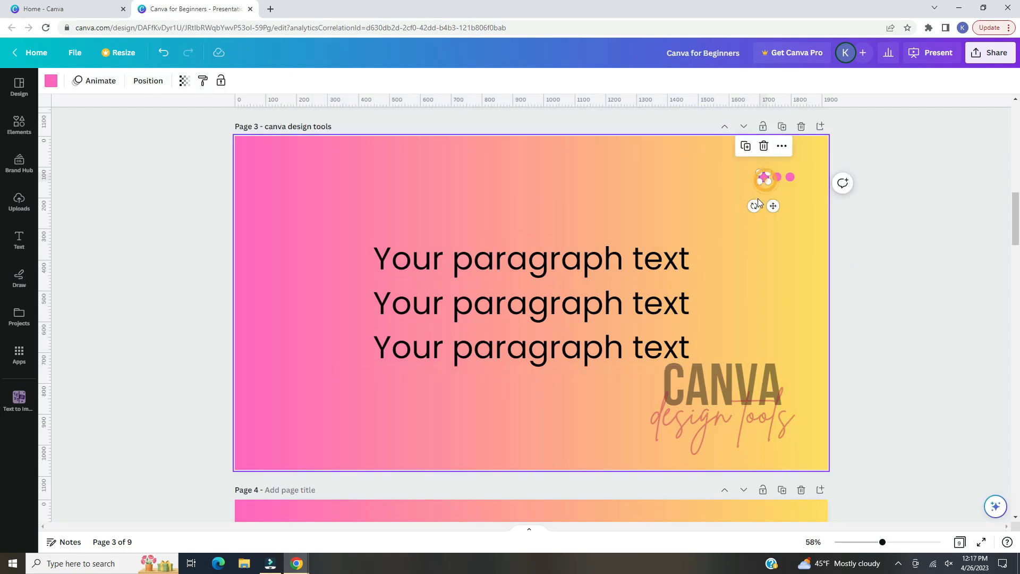
{"action": "left_click", "coordinate": [204, 83]}
{"action": "left_click", "coordinate": [408, 266]}
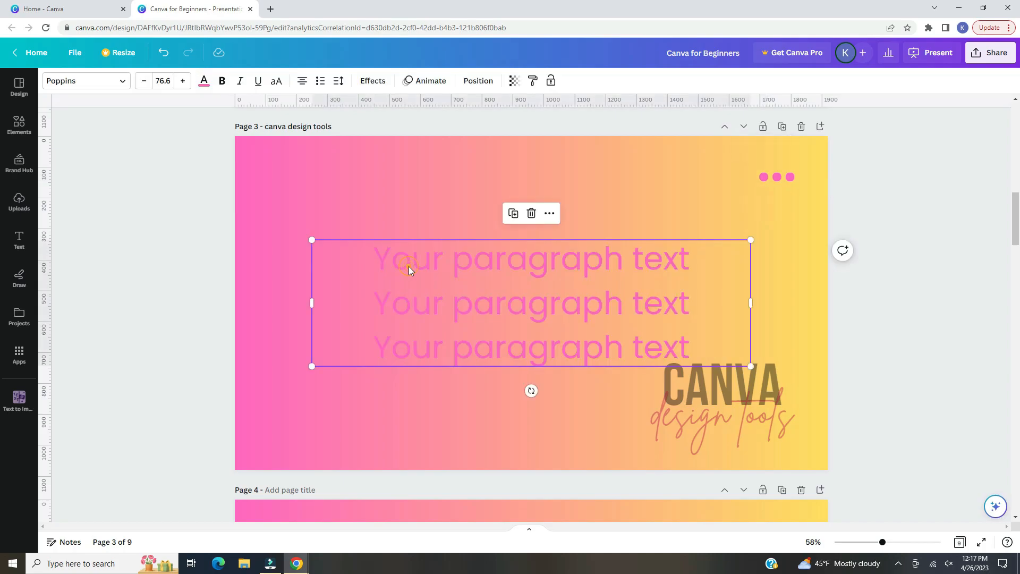
{"action": "key", "text": "ctrl+z"}
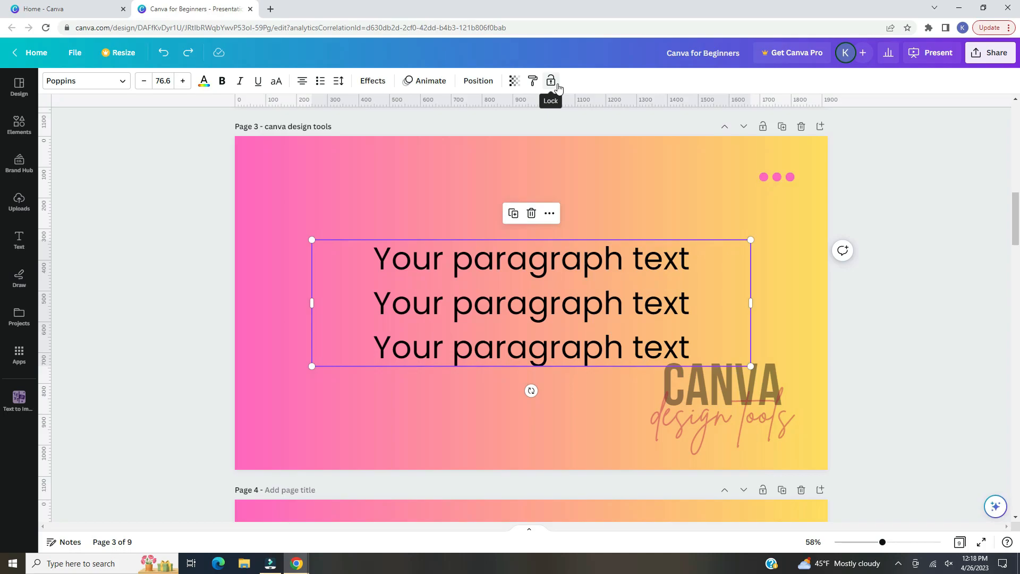
Step: Lock the paragraph text box and test whether it can be moved on the page
{"action": "left_click", "coordinate": [555, 84]}
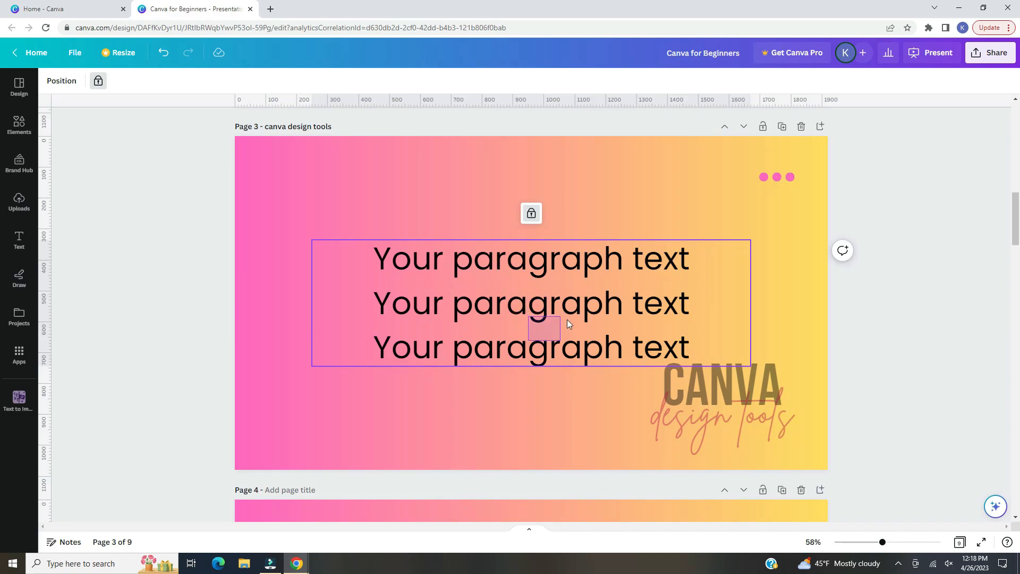
{"action": "left_click_drag", "start_coordinate": [521, 282], "coordinate": [487, 288]}
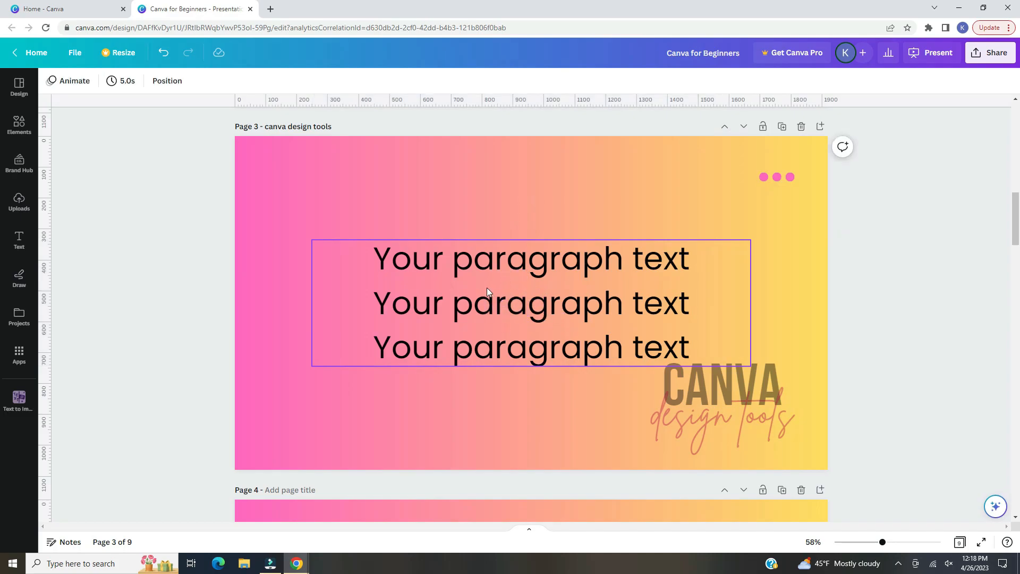
{"action": "left_click", "coordinate": [547, 274]}
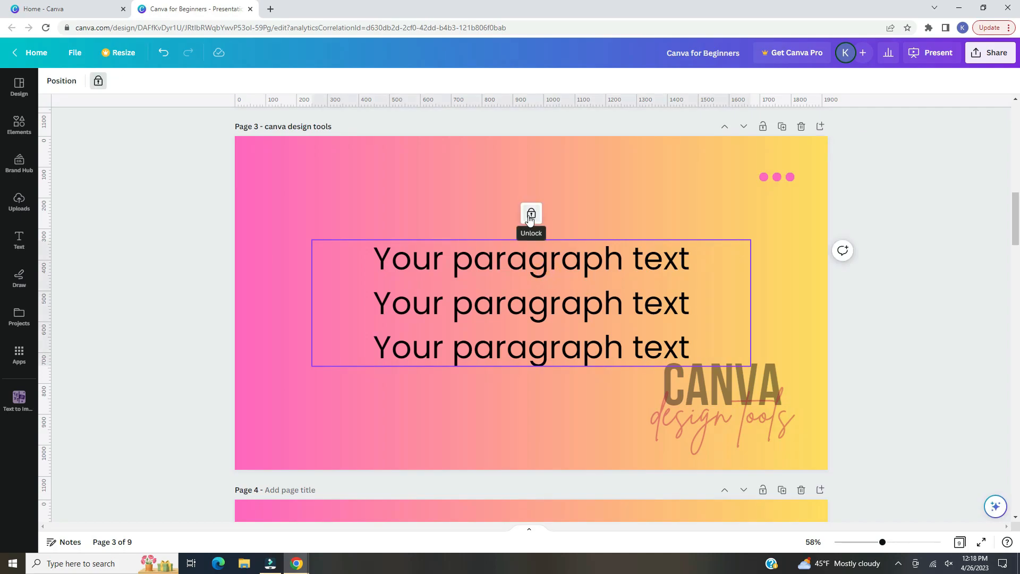
{"action": "left_click", "coordinate": [186, 297]}
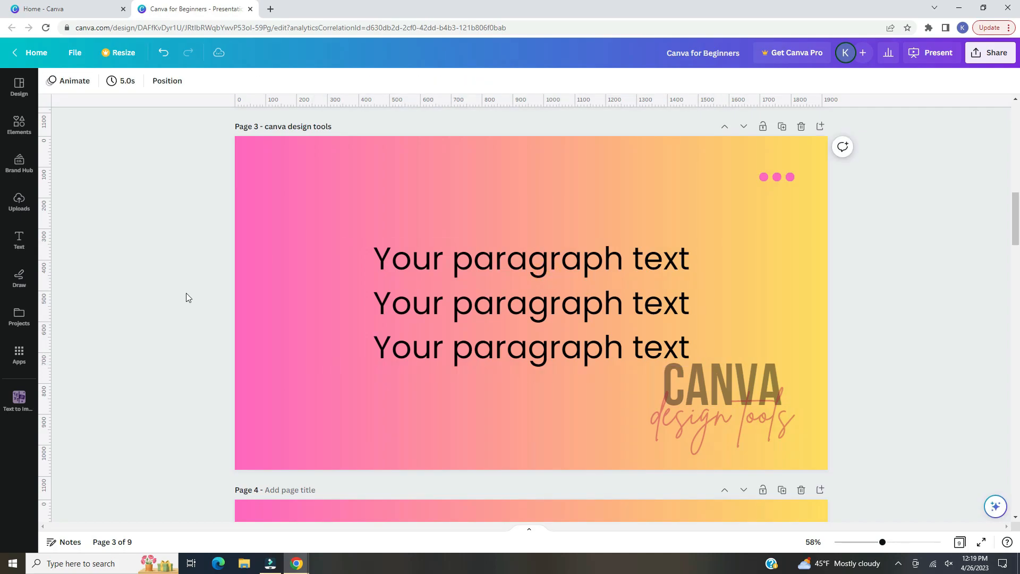
{"action": "left_click", "coordinate": [495, 326]}
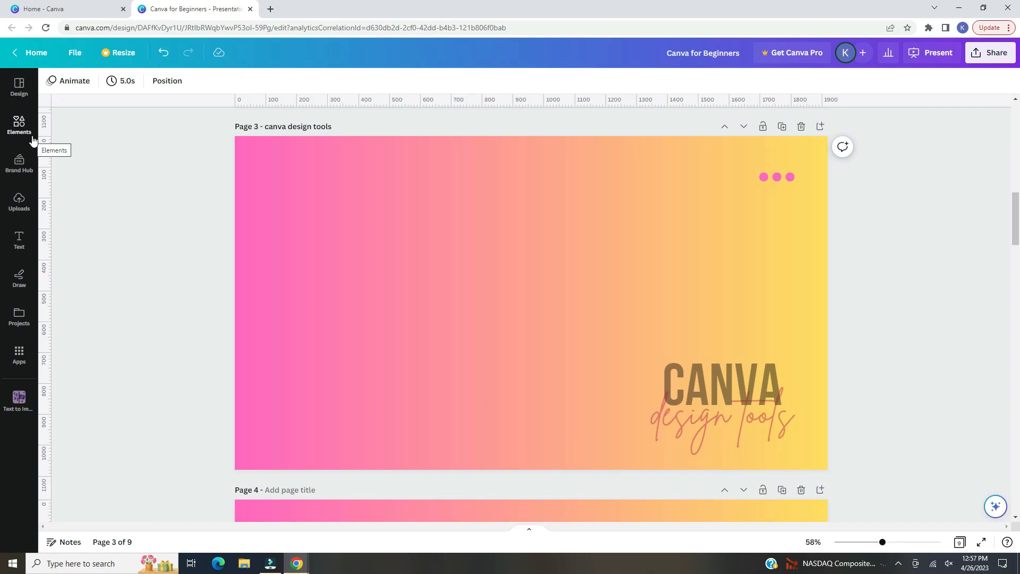
Step: Open the editing options for the seaside yoga photo and look over the background removal, eraser and Magic Edit tools
{"action": "left_click", "coordinate": [34, 204]}
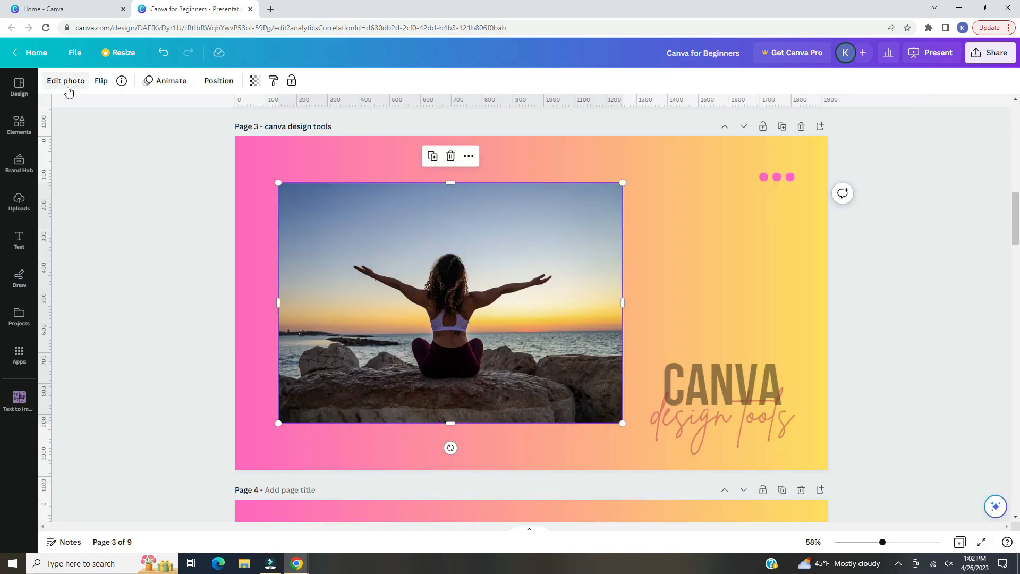
{"action": "left_click", "coordinate": [66, 82]}
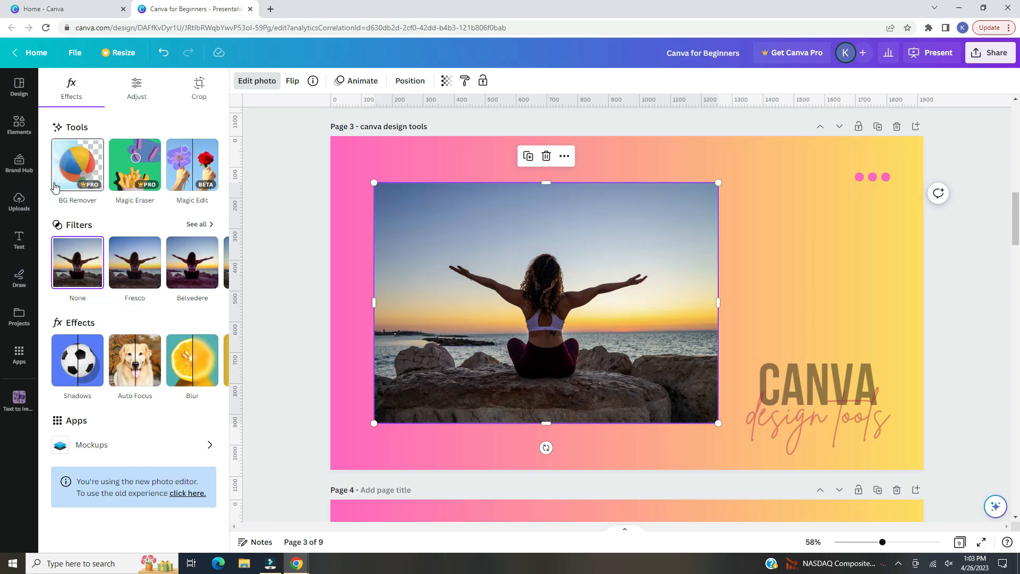
{"action": "left_click", "coordinate": [171, 187]}
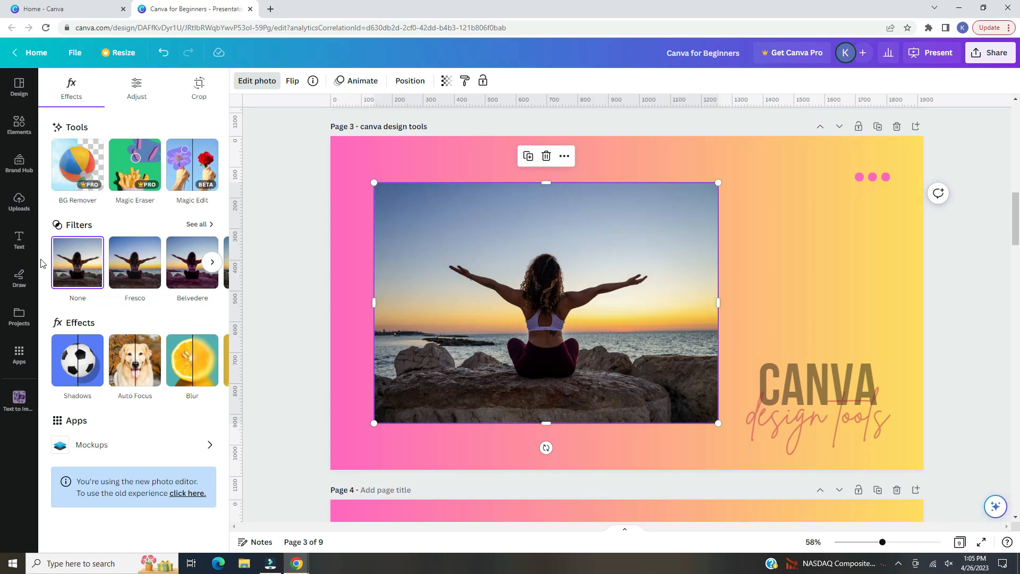
Step: Try the Vivid filter Eldar on the yoga photo and lower its intensity to roughly a third
{"action": "left_click", "coordinate": [211, 226]}
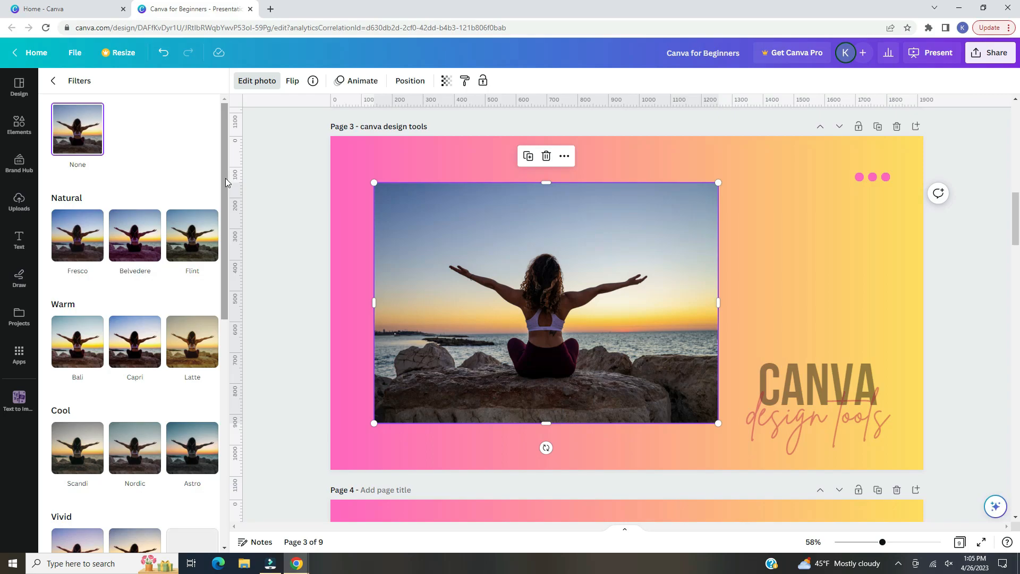
{"action": "left_click_drag", "start_coordinate": [226, 177], "coordinate": [247, 340]}
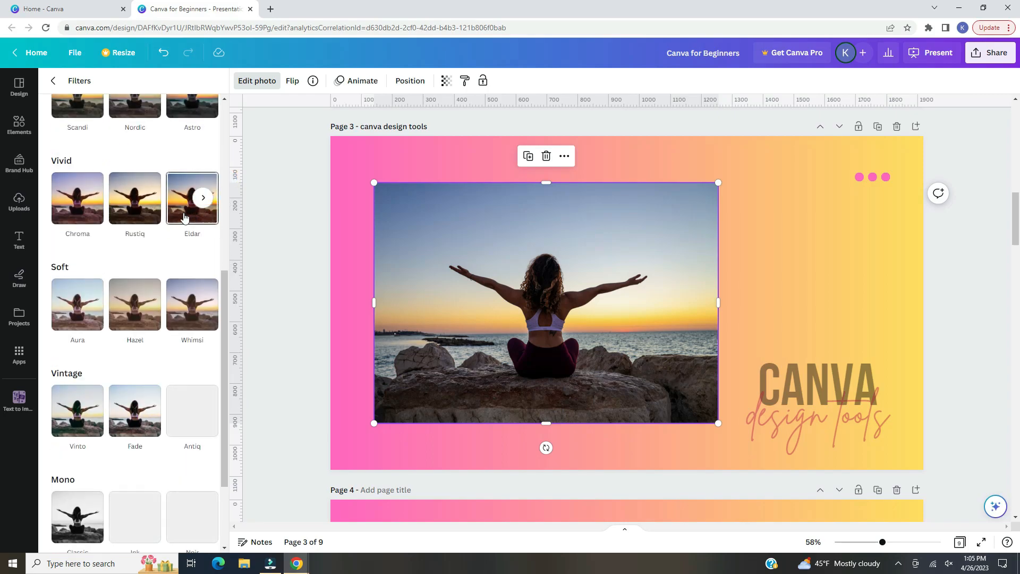
{"action": "left_click", "coordinate": [184, 217]}
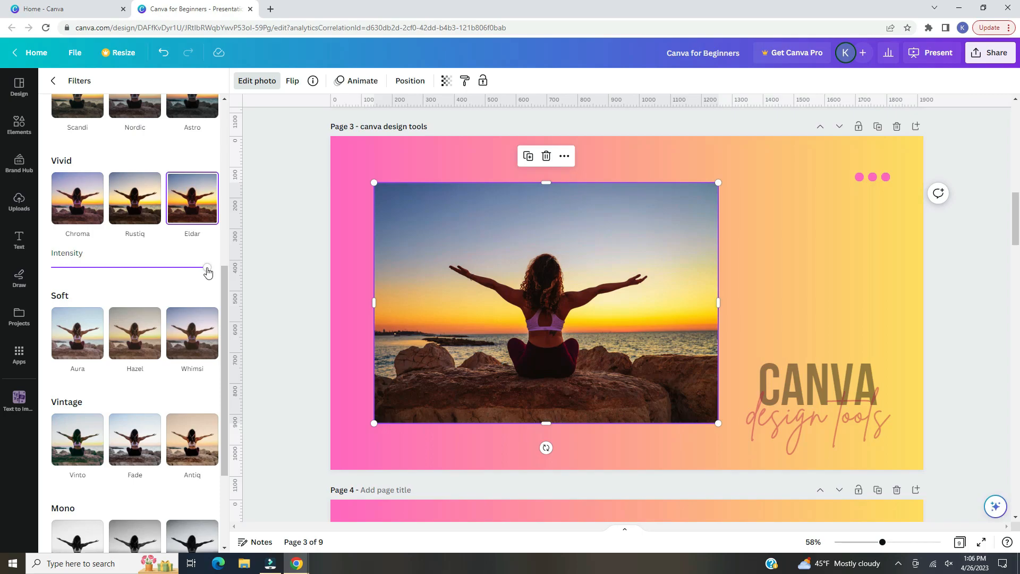
{"action": "left_click_drag", "start_coordinate": [208, 272], "coordinate": [101, 274]}
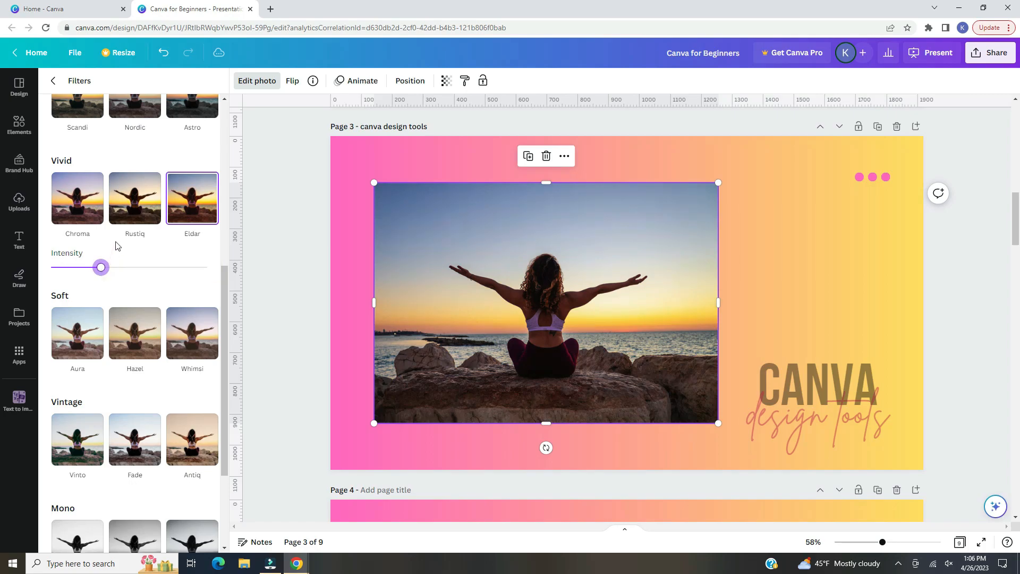
{"action": "left_click", "coordinate": [53, 81]}
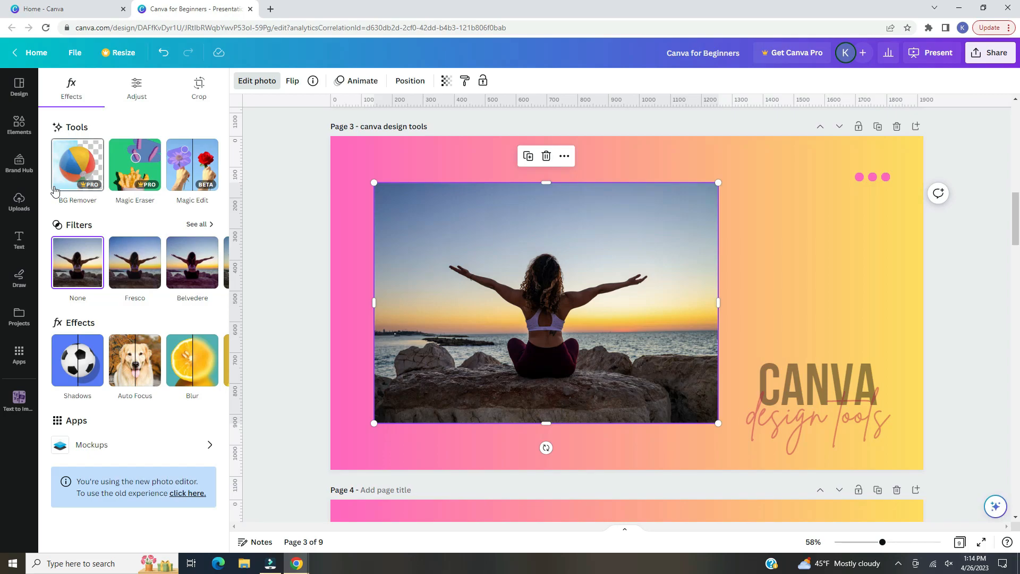
Step: Look at the BG Remover, Magic Eraser, Flip and Animate options for the yoga photo
{"action": "left_click", "coordinate": [55, 191]}
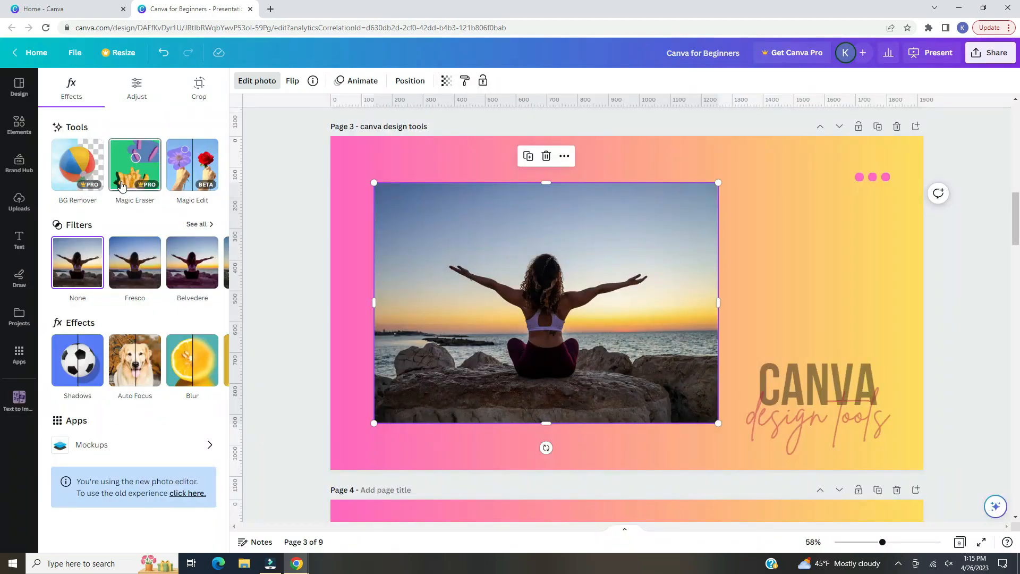
{"action": "left_click", "coordinate": [122, 185]}
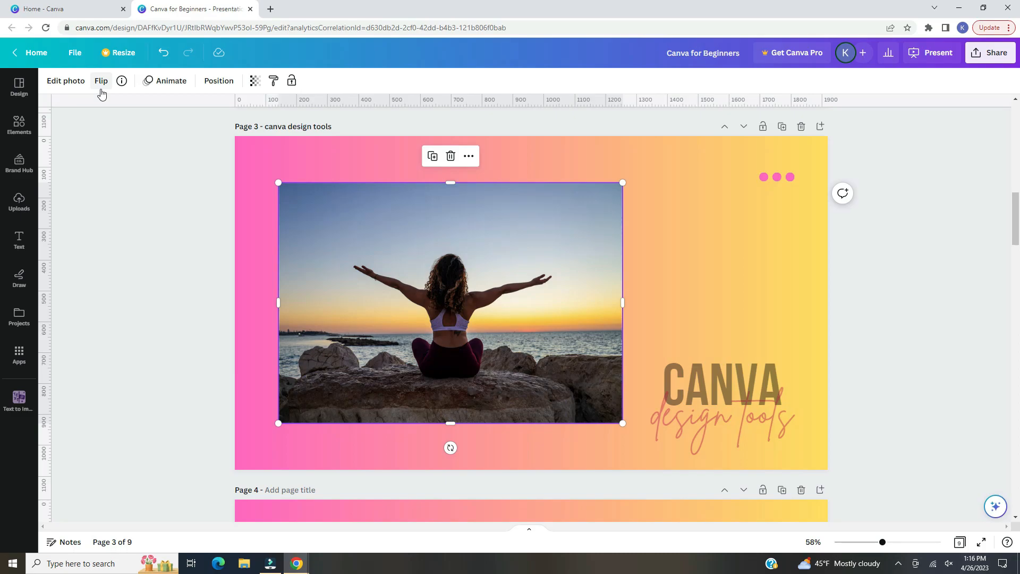
{"action": "left_click", "coordinate": [102, 81]}
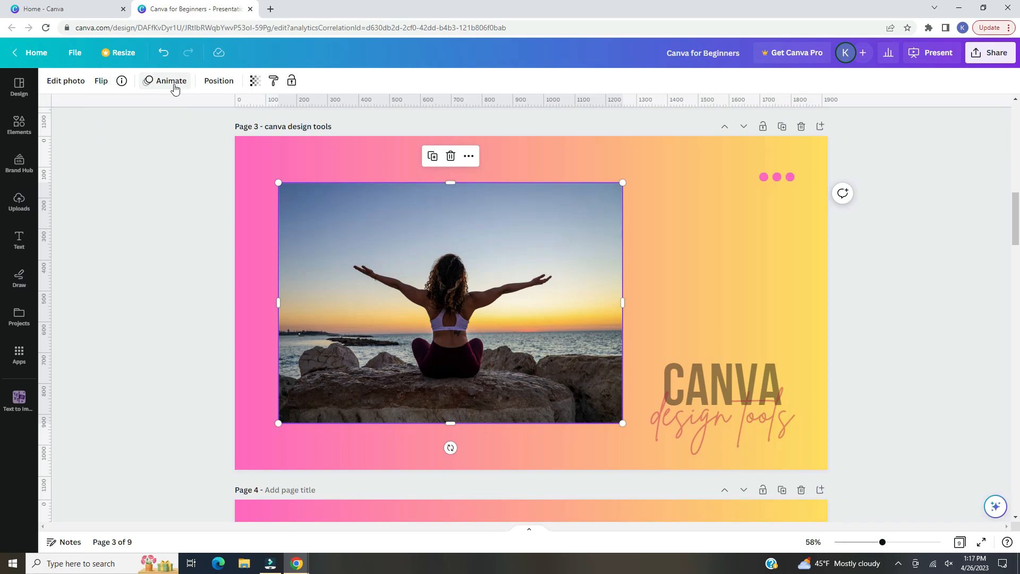
{"action": "left_click", "coordinate": [175, 85]}
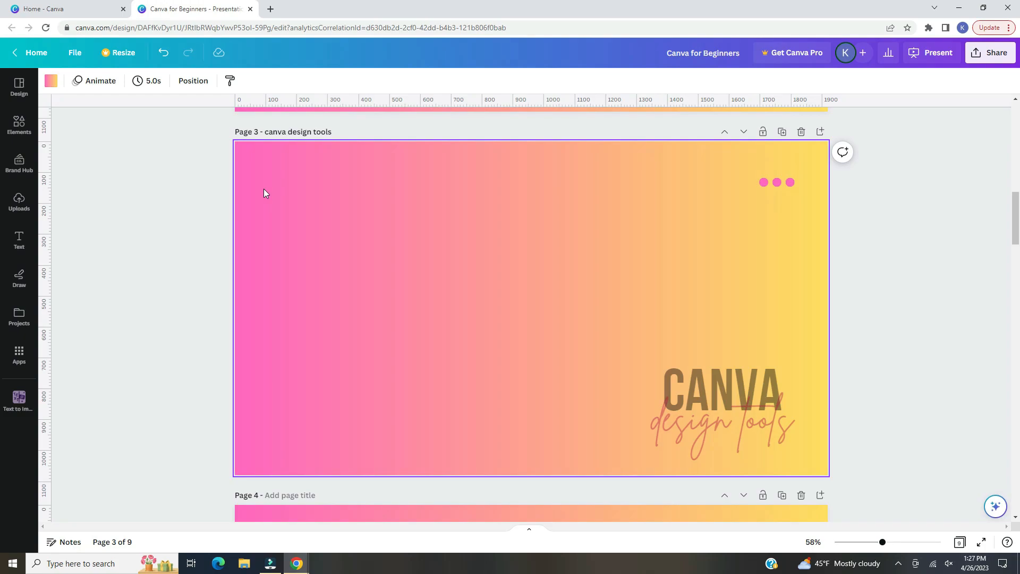
Step: Add a straight line, a square and a circle to page 3
{"action": "key", "text": "l"}
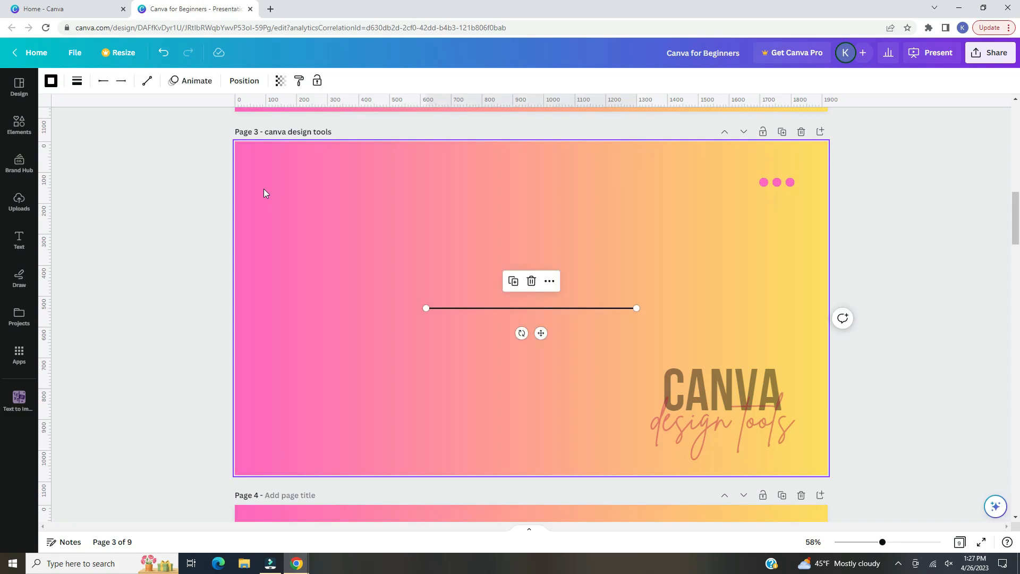
{"action": "key", "text": "r"}
{"action": "left_click", "coordinate": [506, 232]}
{"action": "key", "text": "c"}
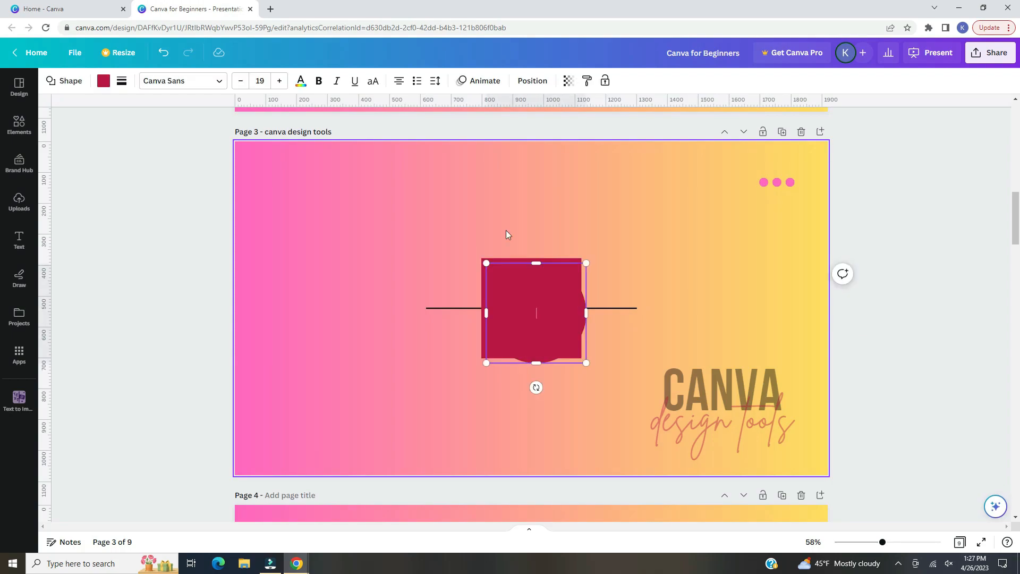
Step: Spread the shapes out, with the circle at the page's lower left, the square beside it and the line above
{"action": "left_click_drag", "start_coordinate": [536, 313], "coordinate": [333, 381]}
{"action": "left_click_drag", "start_coordinate": [514, 355], "coordinate": [452, 427]}
{"action": "left_click_drag", "start_coordinate": [558, 308], "coordinate": [552, 248]}
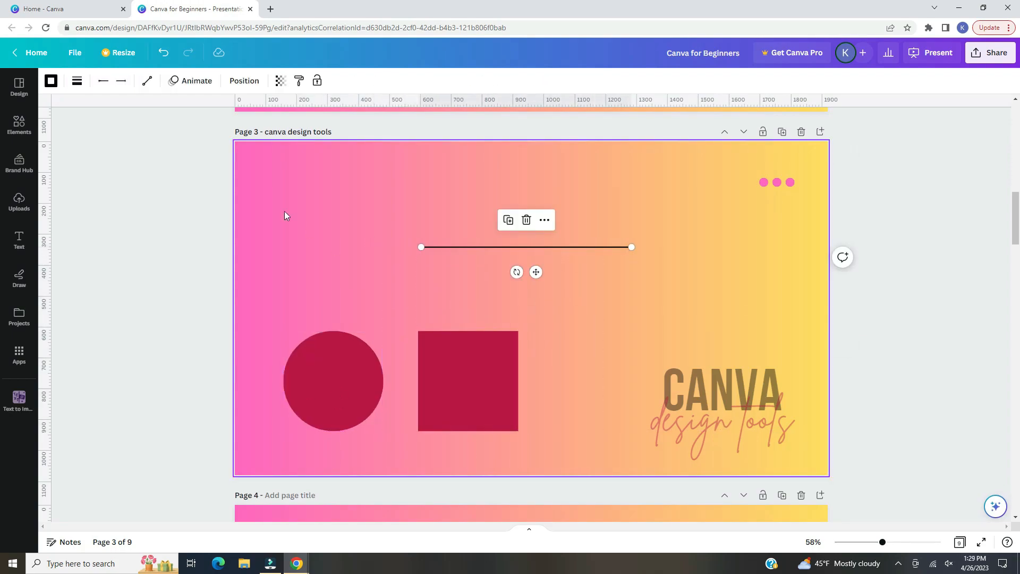
Step: Style the line with short dashes, rounded end points and a weight of 12, and view its start and end options
{"action": "left_click", "coordinate": [59, 87]}
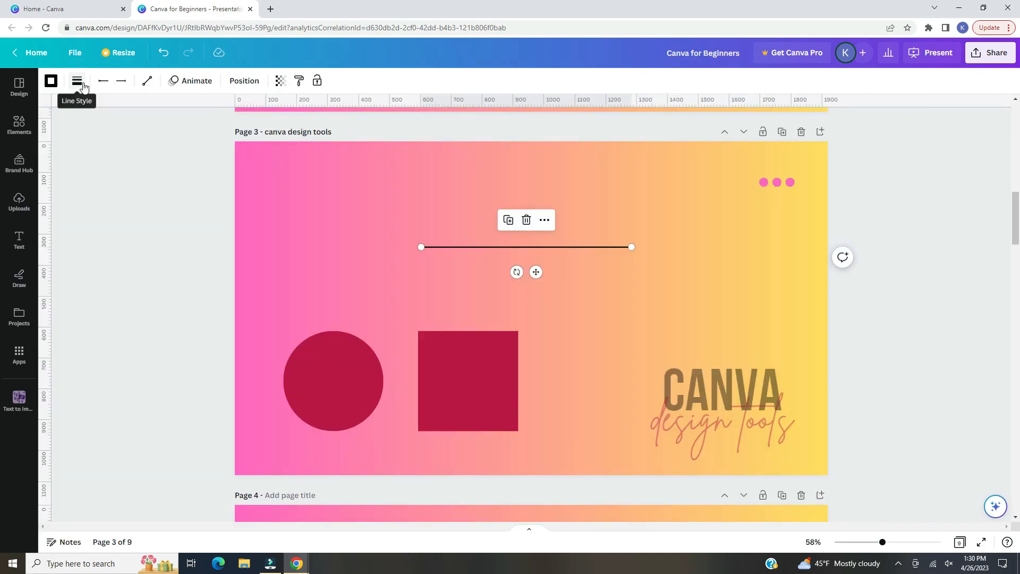
{"action": "left_click", "coordinate": [77, 82]}
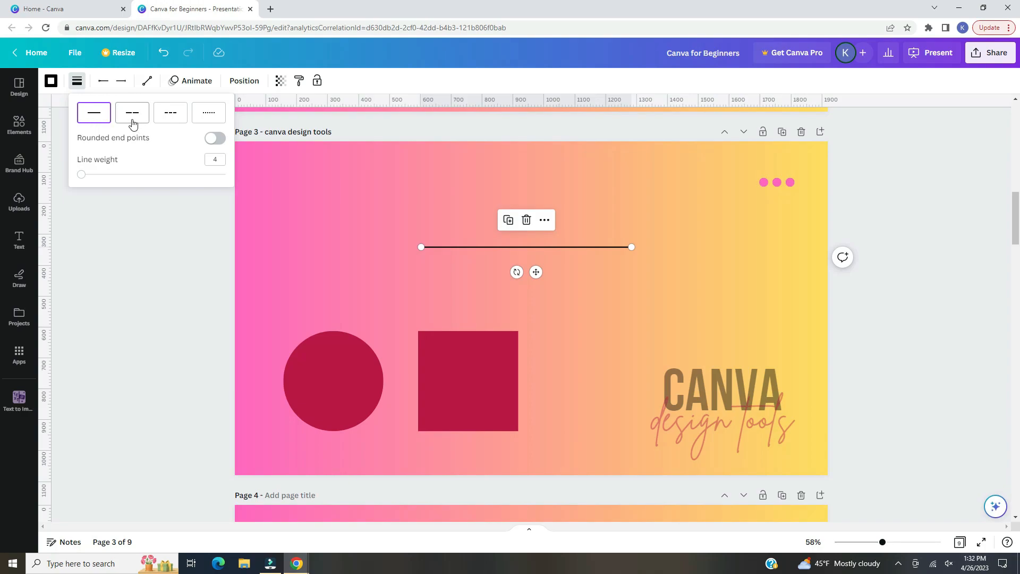
{"action": "left_click", "coordinate": [175, 123]}
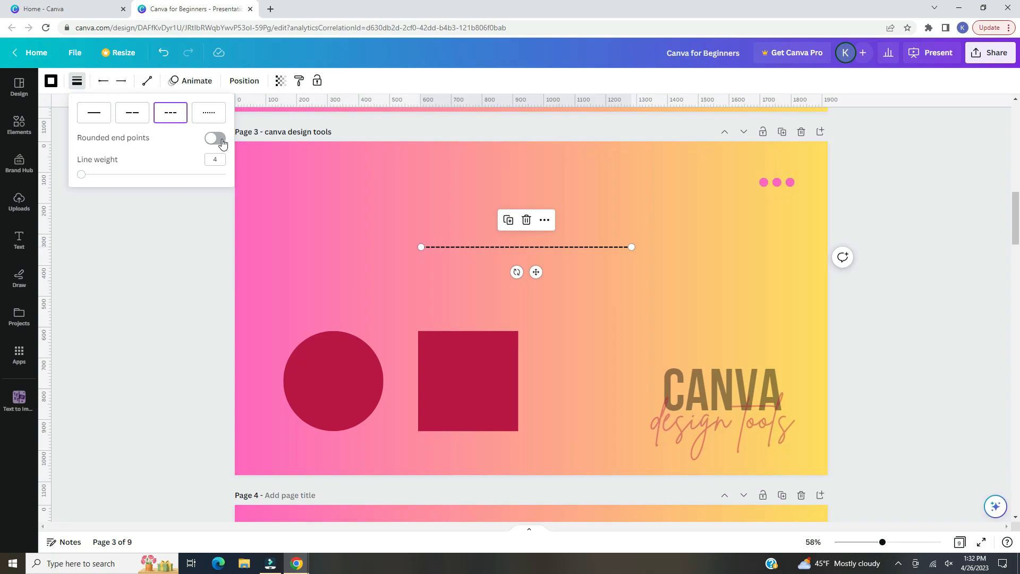
{"action": "left_click", "coordinate": [221, 140]}
{"action": "mouse_move", "coordinate": [80, 180]}
{"action": "left_mouse_down"}
{"action": "mouse_move", "coordinate": [141, 183]}
{"action": "mouse_move", "coordinate": [94, 180]}
{"action": "left_mouse_up"}
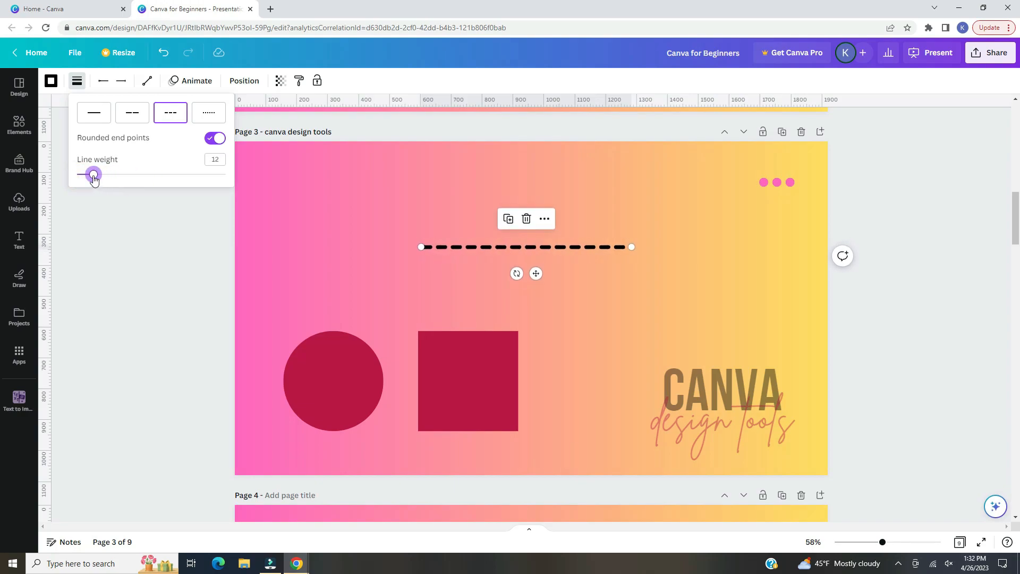
{"action": "left_click", "coordinate": [106, 83]}
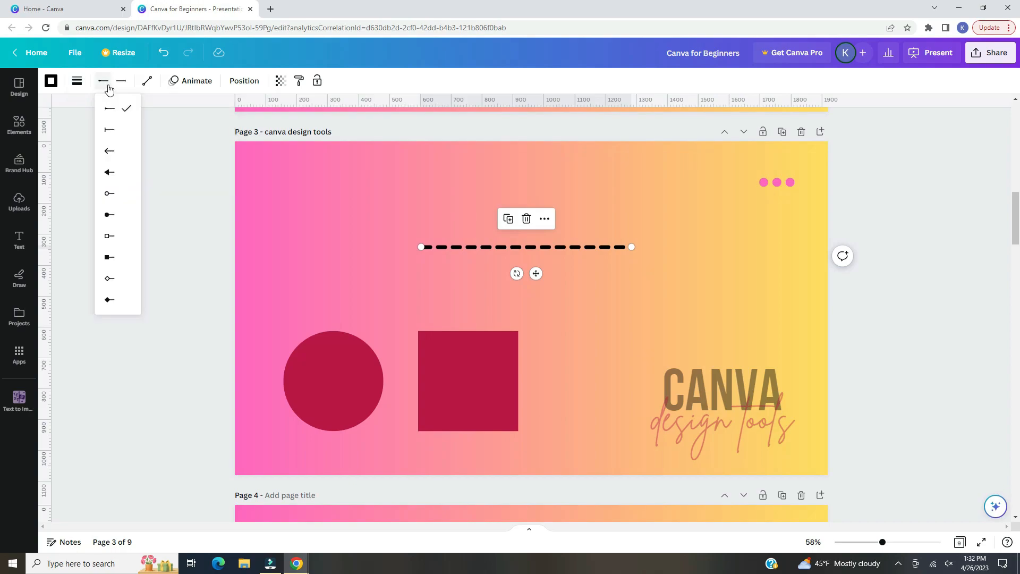
{"action": "left_click", "coordinate": [121, 83]}
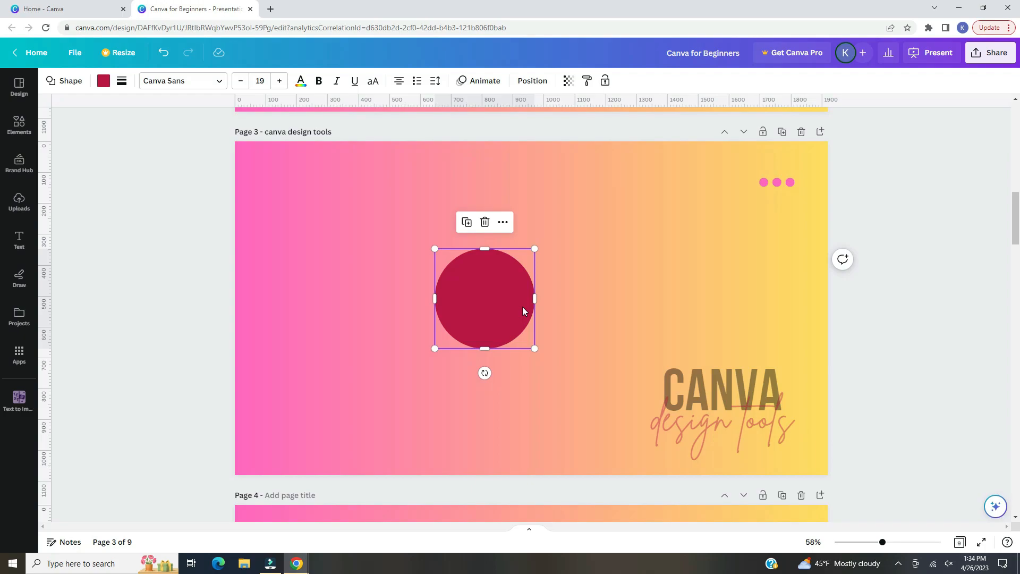
Step: Enter the sample text "dvonsvosnvsv" inside the circle, move the circle slightly up and left, and undo both changes
{"action": "double_click", "coordinate": [493, 295]}
{"action": "type", "text": "dvonsvosnvsv"}
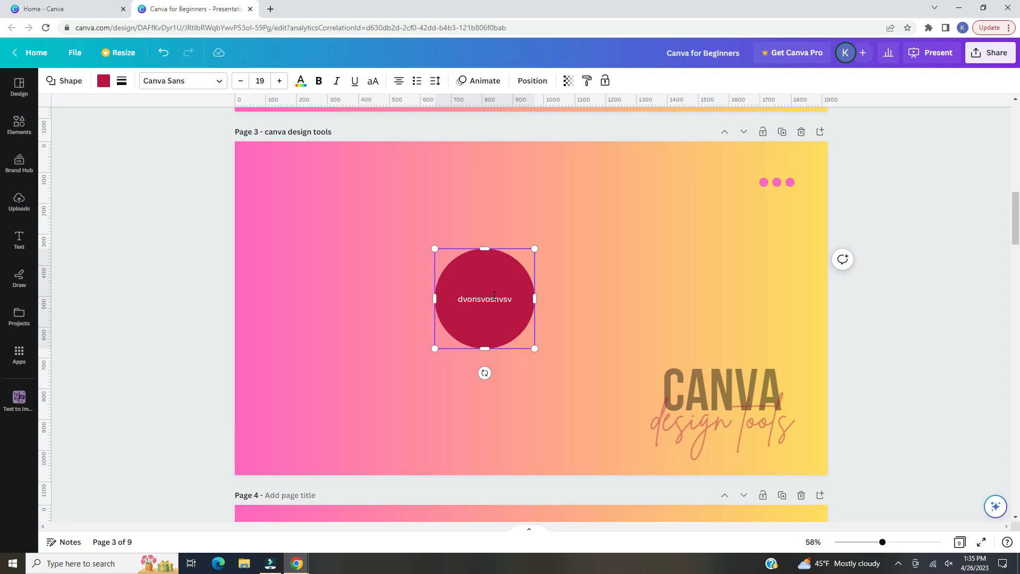
{"action": "key", "text": "Escape"}
{"action": "mouse_move", "coordinate": [508, 270]}
{"action": "left_mouse_down"}
{"action": "mouse_move", "coordinate": [515, 244]}
{"action": "mouse_move", "coordinate": [498, 254]}
{"action": "left_mouse_up"}
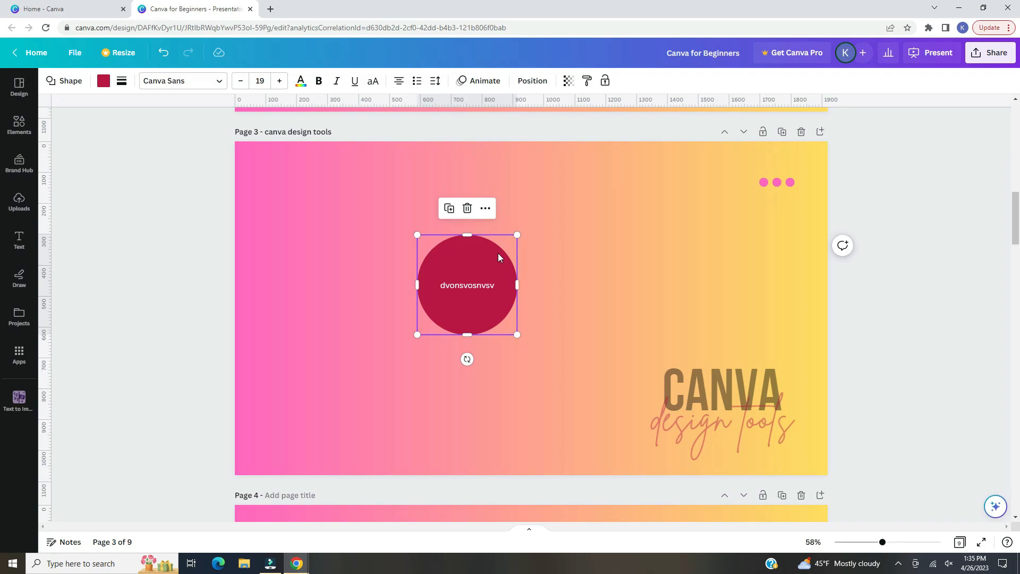
{"action": "key", "text": "ctrl+z"}
{"action": "key", "text": "ctrl+z"}
{"action": "key", "text": "ctrl+z"}
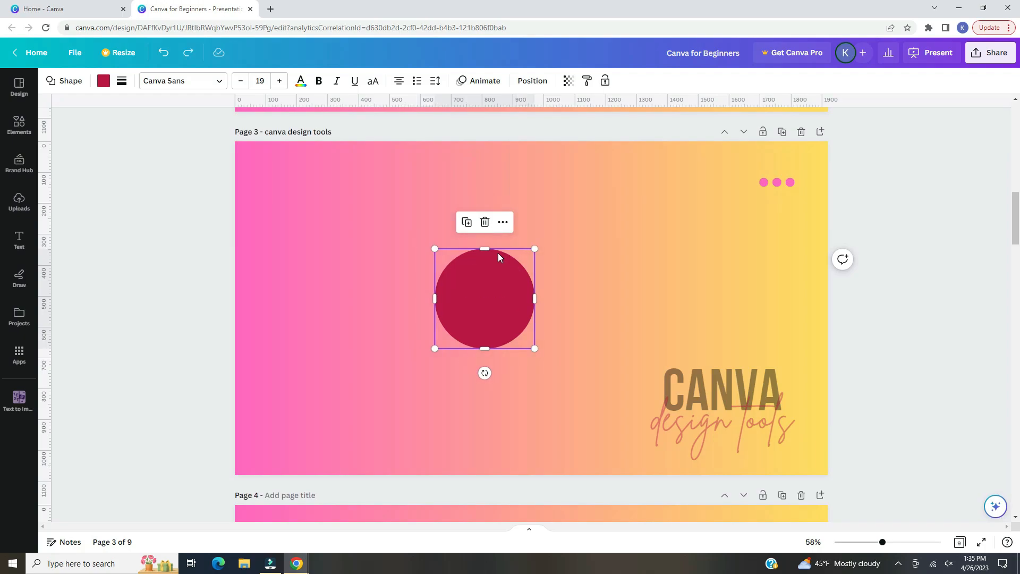
Step: Change the circle on page 3 into a heart shape and fill it with dark purple
{"action": "left_click", "coordinate": [73, 87]}
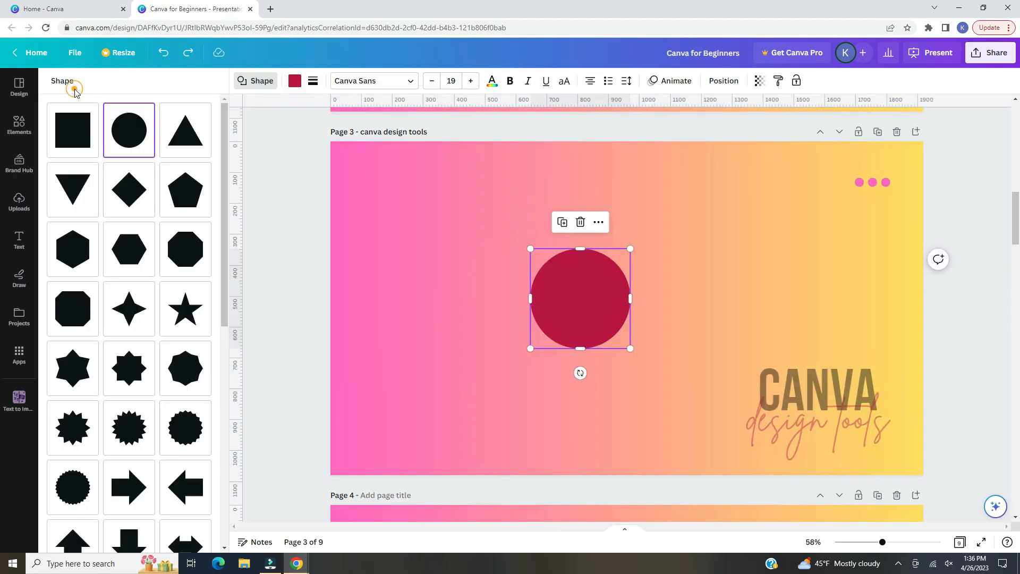
{"action": "scroll", "coordinate": [221, 191], "scroll_direction": "down", "scroll_amount": 10}
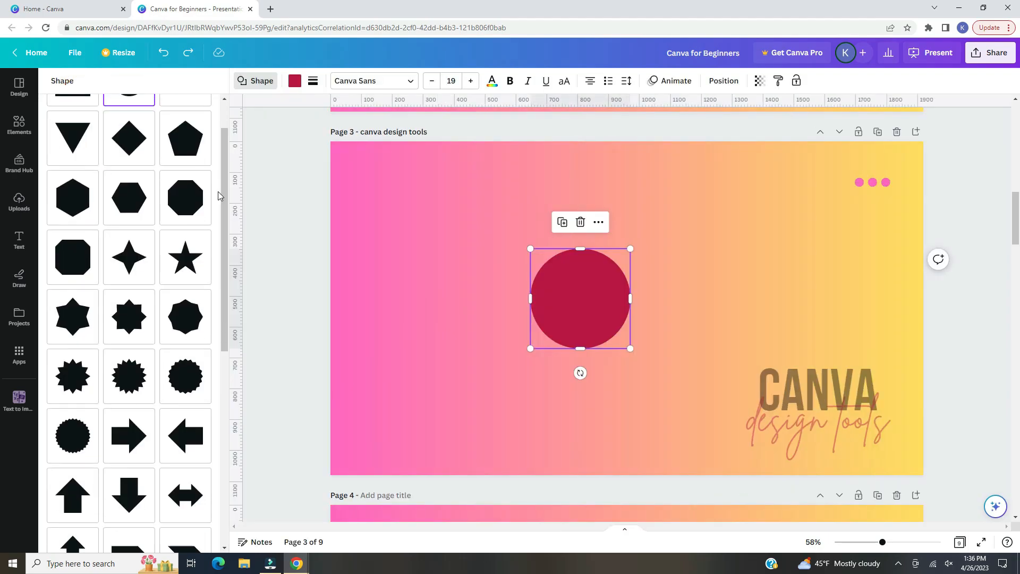
{"action": "left_click", "coordinate": [207, 291]}
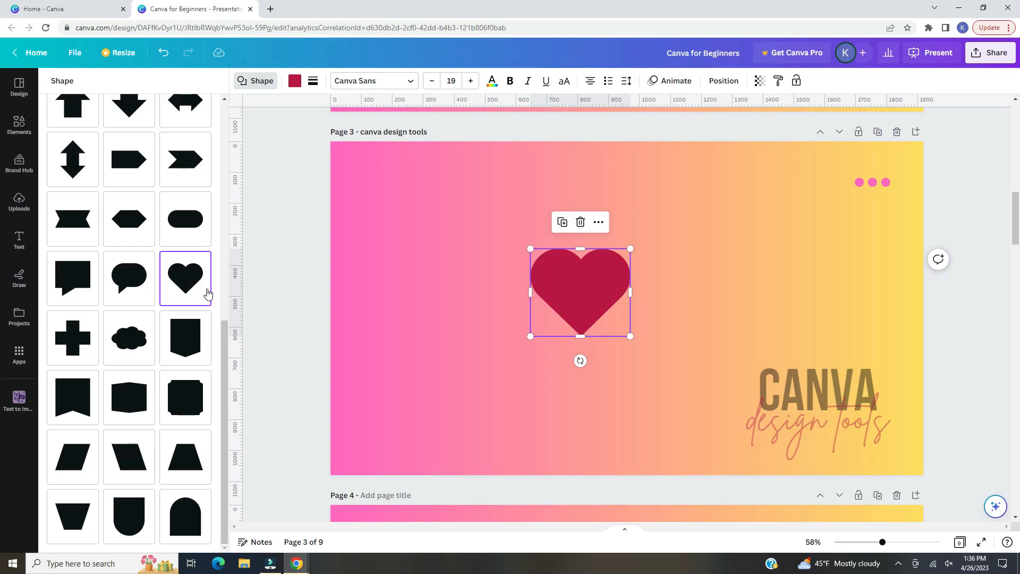
{"action": "left_click", "coordinate": [281, 244]}
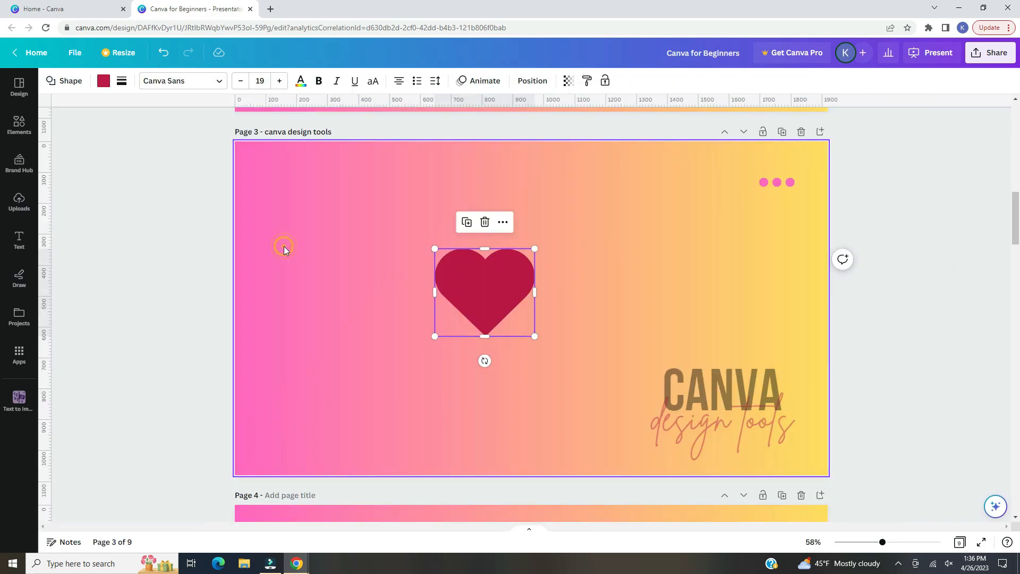
{"action": "left_click", "coordinate": [104, 82]}
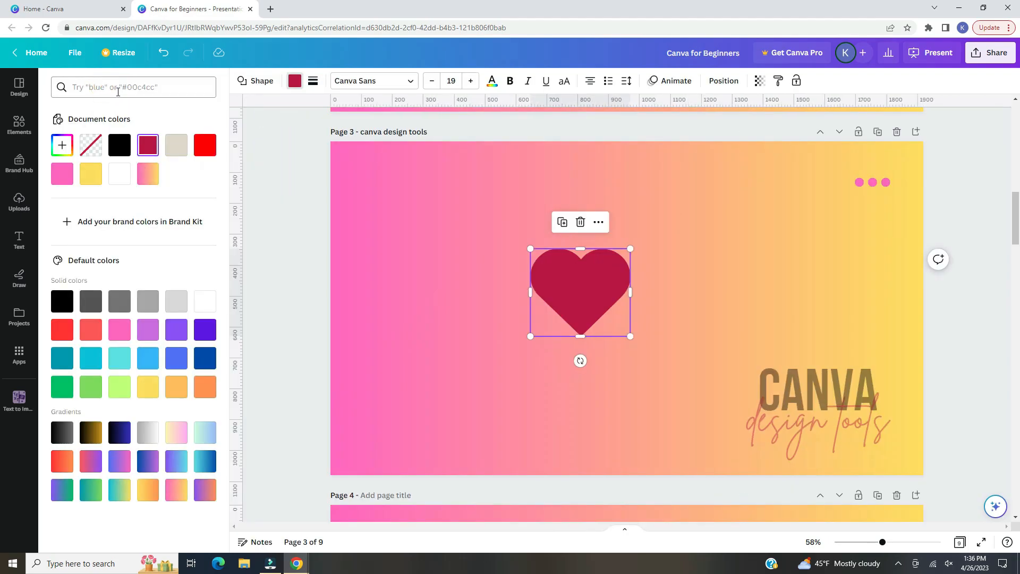
{"action": "left_click", "coordinate": [204, 330]}
{"action": "left_click", "coordinate": [295, 81]}
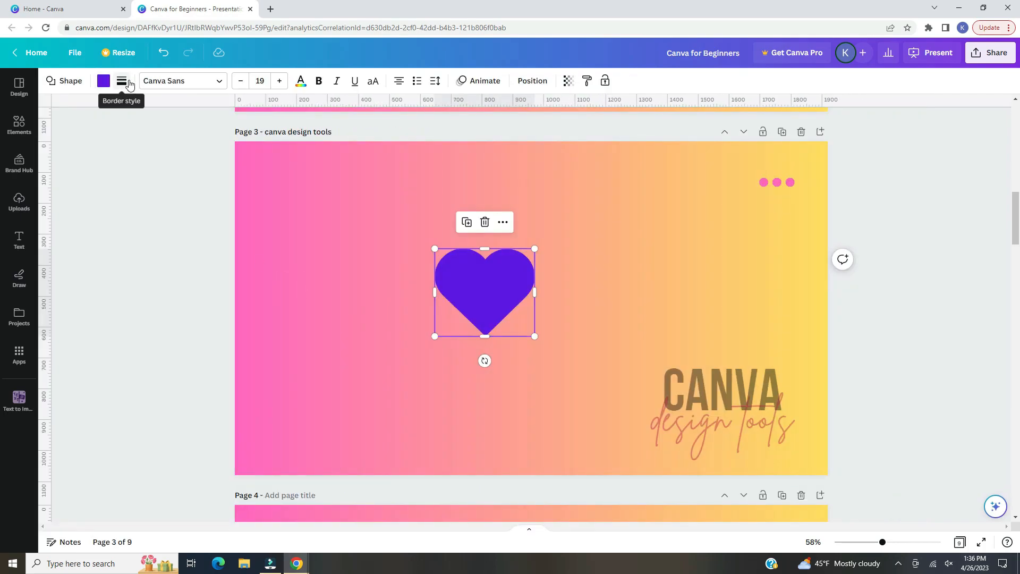
Step: Give the heart a solid yellow #ffde59 border with a weight of 19, and delete the heart
{"action": "left_click", "coordinate": [121, 82]}
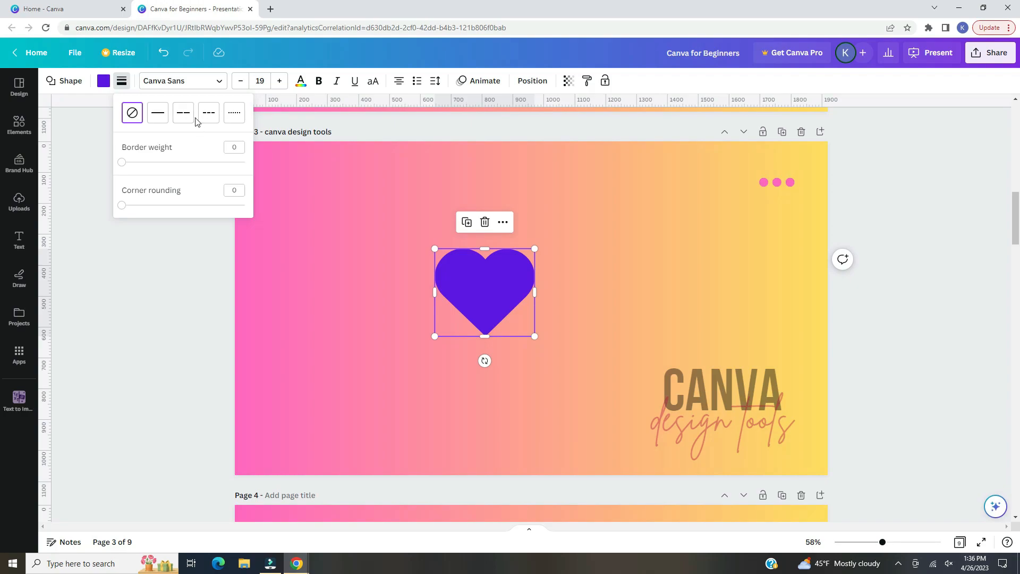
{"action": "left_click", "coordinate": [156, 118]}
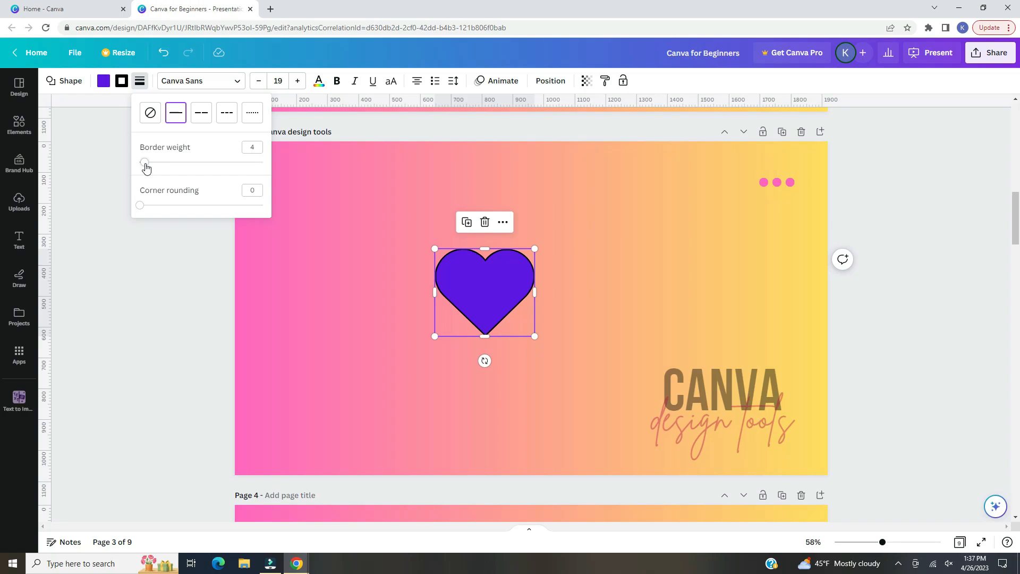
{"action": "left_click_drag", "start_coordinate": [144, 162], "coordinate": [163, 162]}
{"action": "mouse_move", "coordinate": [140, 205]}
{"action": "left_mouse_down"}
{"action": "mouse_move", "coordinate": [213, 205]}
{"action": "mouse_move", "coordinate": [139, 206]}
{"action": "left_mouse_up"}
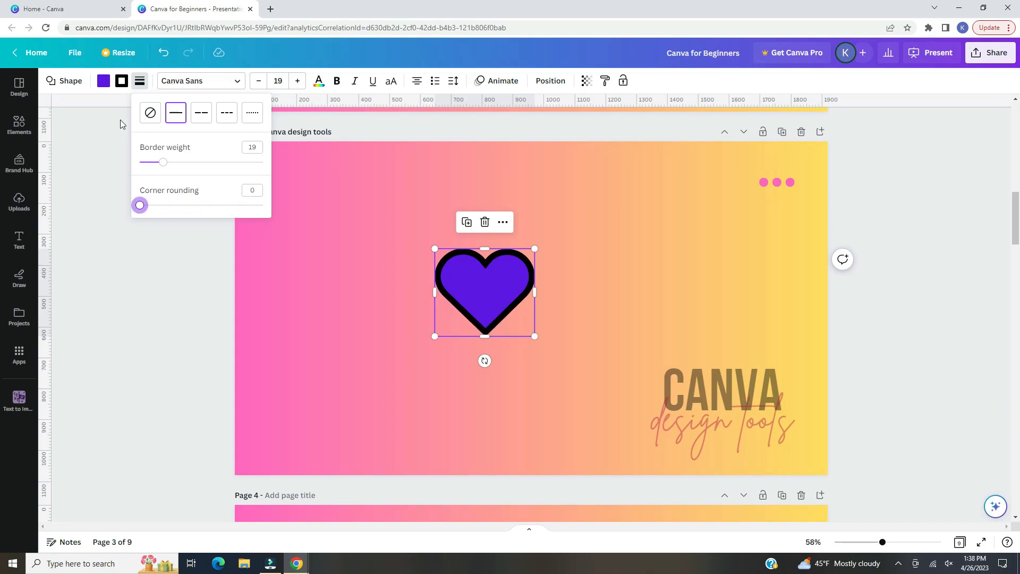
{"action": "left_click", "coordinate": [121, 87]}
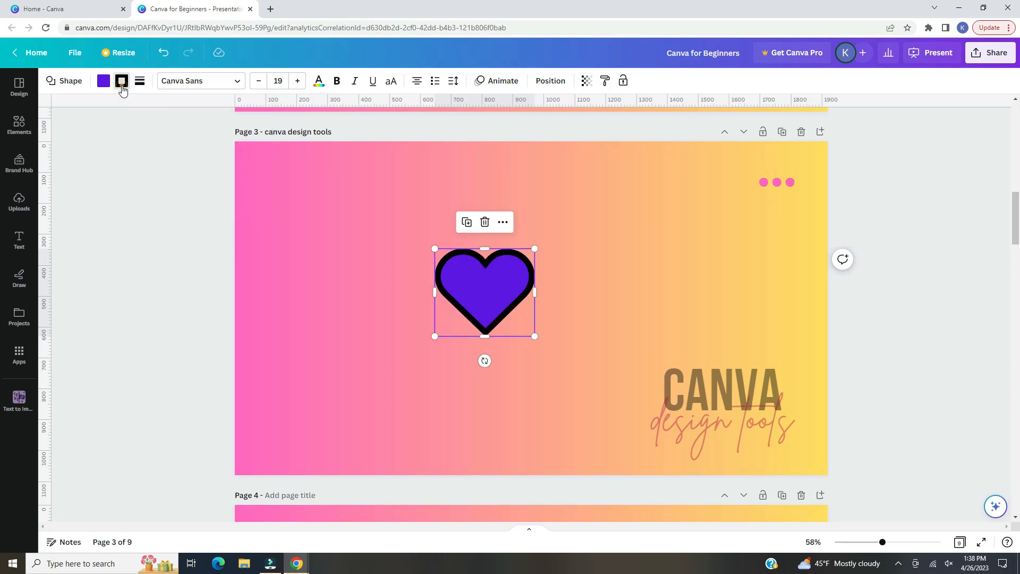
{"action": "left_click", "coordinate": [91, 174]}
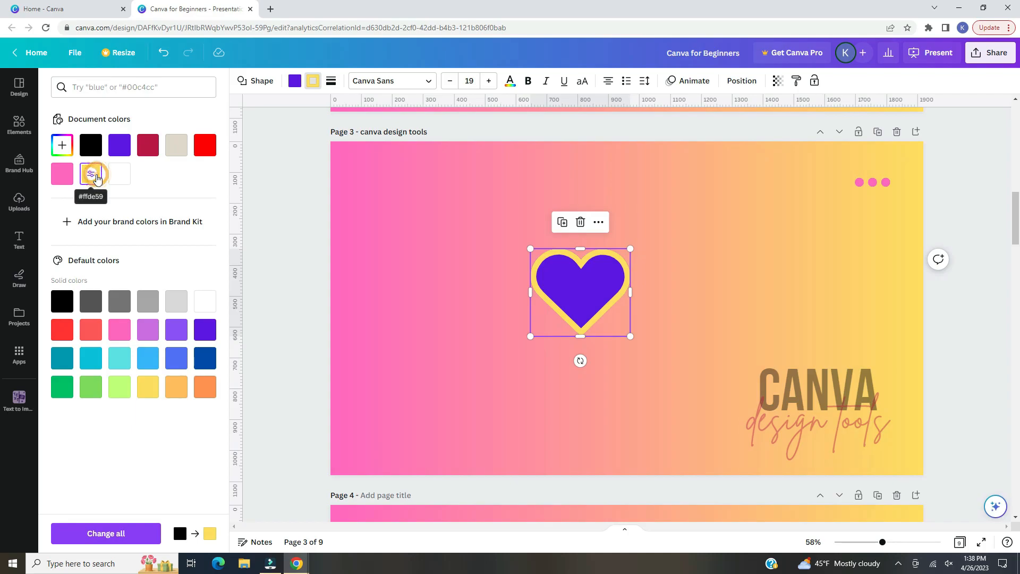
{"action": "key", "text": "Escape"}
{"action": "key", "text": "Delete"}
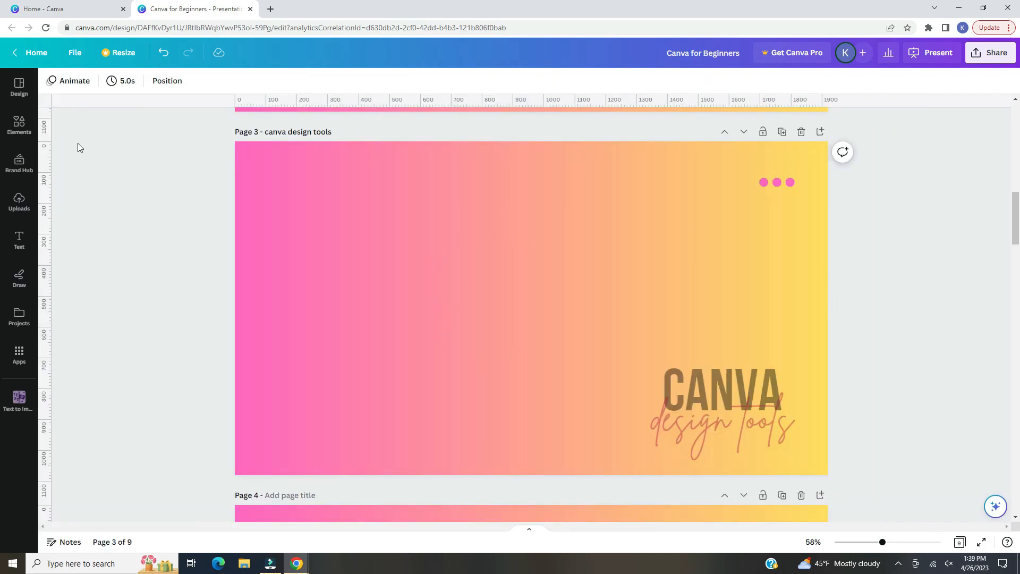
Step: Browse the element collections and open the Vintage Journal Tickets collection
{"action": "left_click", "coordinate": [19, 124]}
{"action": "scroll", "coordinate": [226, 162], "scroll_direction": "down", "scroll_amount": 4}
{"action": "left_click_drag", "start_coordinate": [231, 162], "coordinate": [230, 228]}
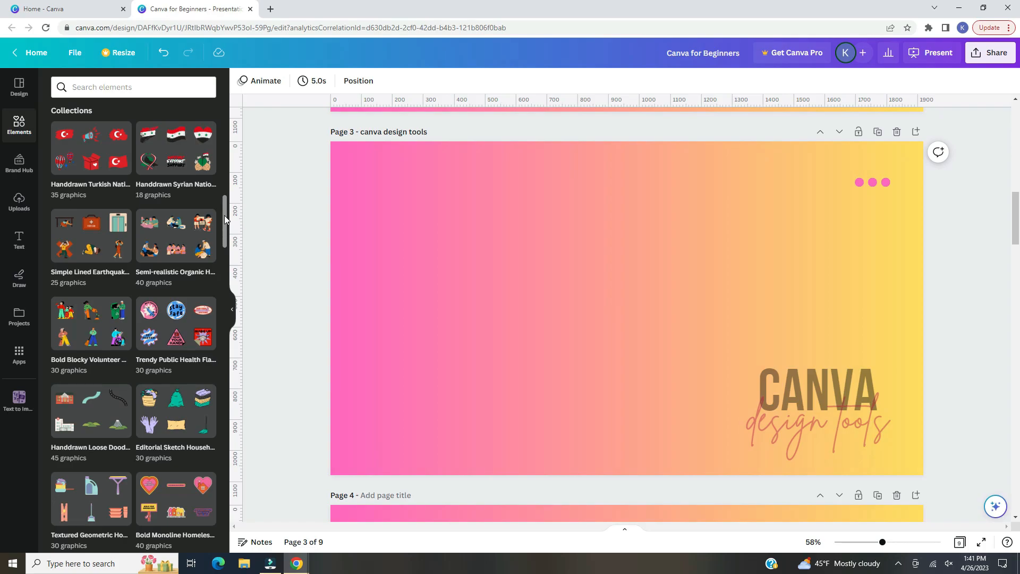
{"action": "left_click_drag", "start_coordinate": [225, 219], "coordinate": [253, 378]}
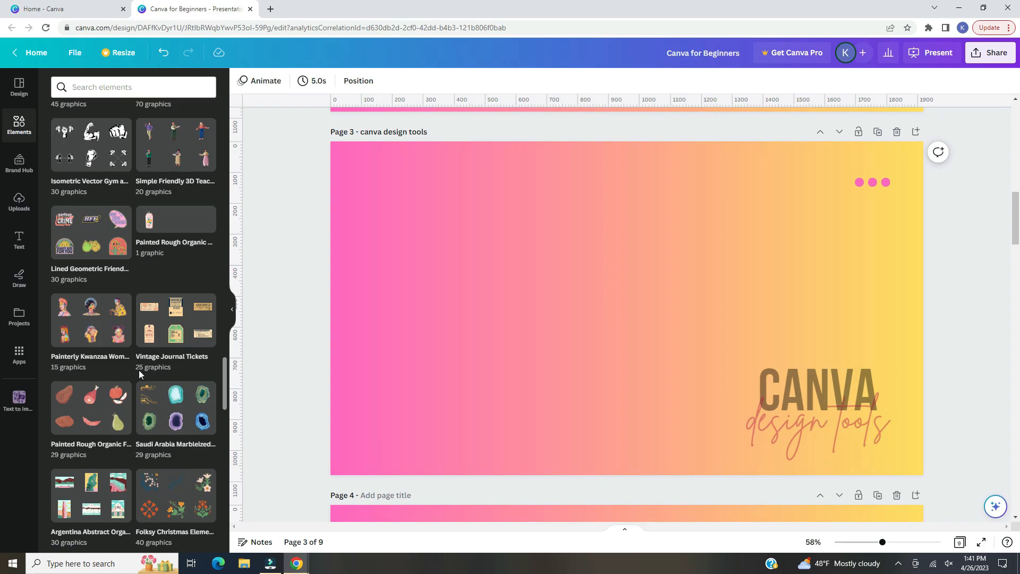
{"action": "left_click", "coordinate": [200, 346]}
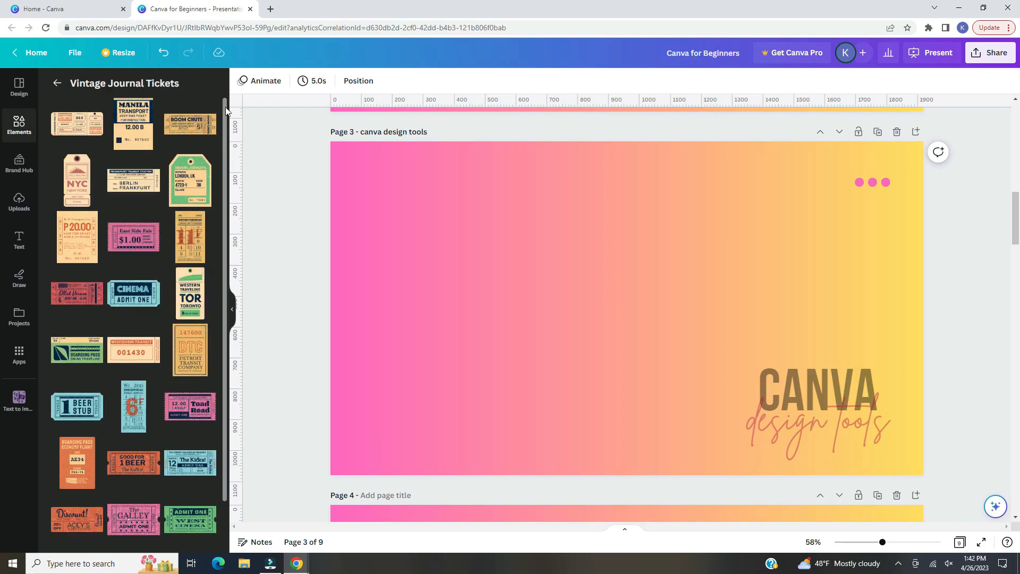
Step: Add the Northern Airlines boarding pass, green London tag and P20.00 ticket, arranged in a row across the upper part of page 3
{"action": "left_click", "coordinate": [81, 133]}
{"action": "left_click_drag", "start_coordinate": [575, 334], "coordinate": [429, 244]}
{"action": "left_click", "coordinate": [189, 268]}
{"action": "left_click_drag", "start_coordinate": [642, 325], "coordinate": [679, 252]}
{"action": "left_click", "coordinate": [77, 325]}
{"action": "left_click_drag", "start_coordinate": [627, 290], "coordinate": [780, 239]}
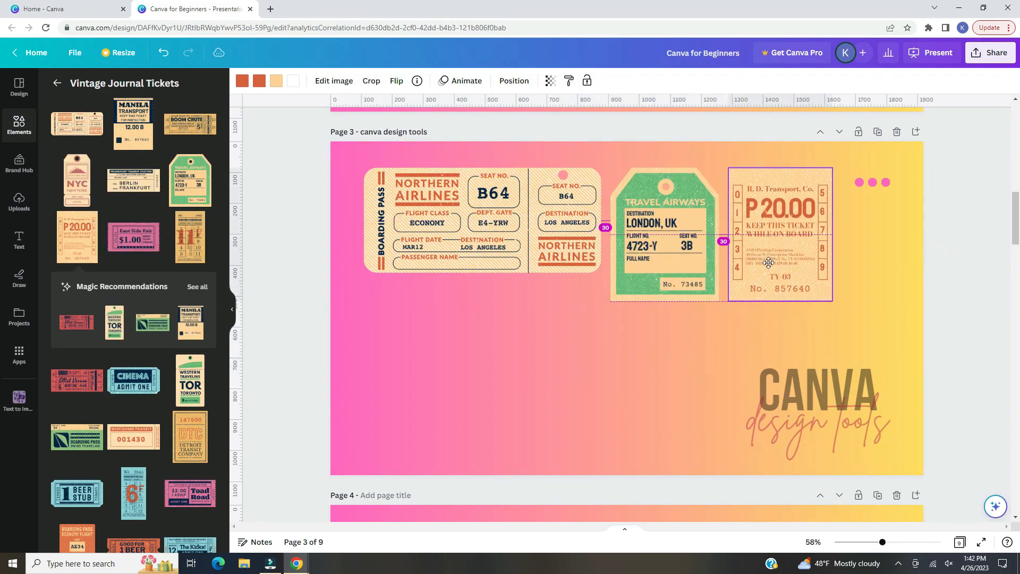
Step: Add the blue Cinema ticket below the boarding pass and the NYC tag below the green London tag
{"action": "scroll", "coordinate": [82, 399], "scroll_direction": "down", "scroll_amount": 2}
{"action": "left_click", "coordinate": [133, 275]}
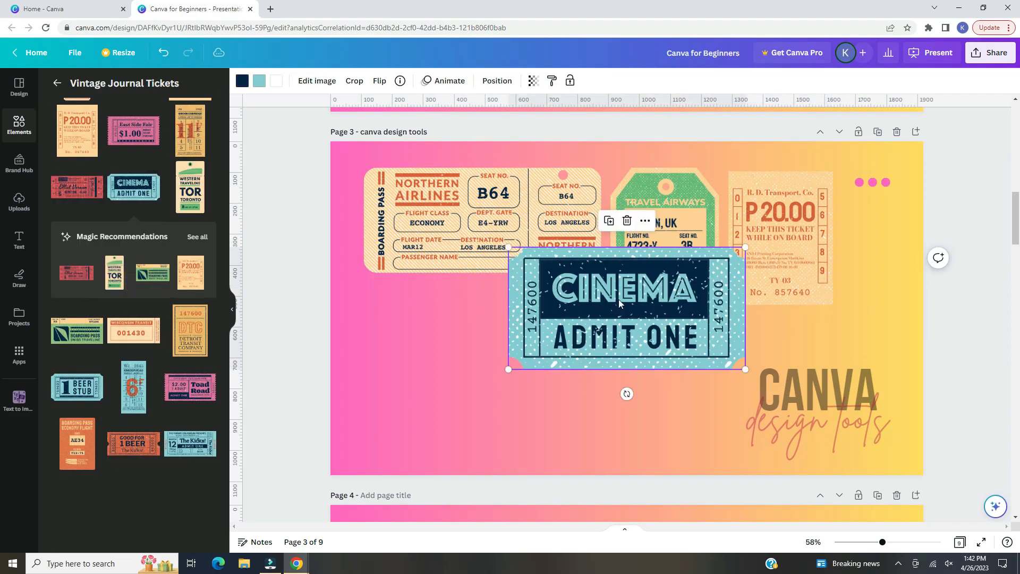
{"action": "left_click_drag", "start_coordinate": [618, 299], "coordinate": [476, 342]}
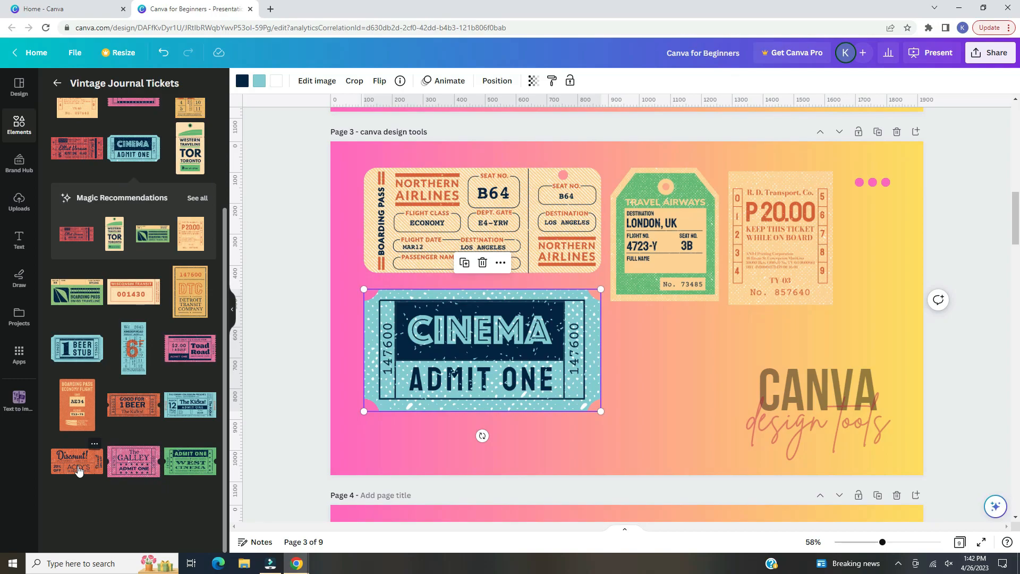
{"action": "scroll", "coordinate": [120, 341], "scroll_direction": "up", "scroll_amount": 3}
{"action": "left_click", "coordinate": [77, 180]}
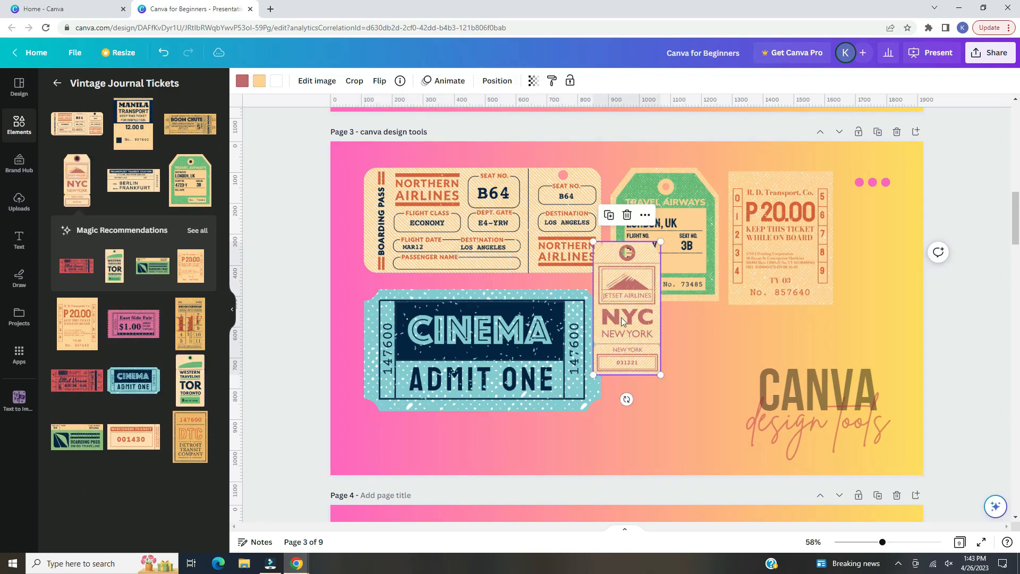
{"action": "left_click_drag", "start_coordinate": [621, 318], "coordinate": [646, 386]}
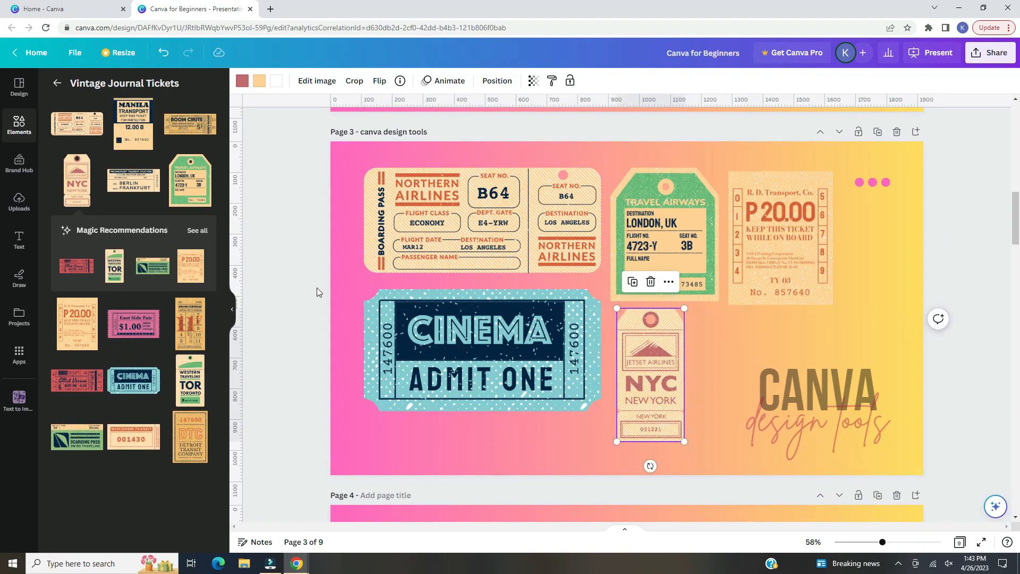
{"action": "left_click", "coordinate": [231, 310]}
{"action": "left_click", "coordinate": [895, 277]}
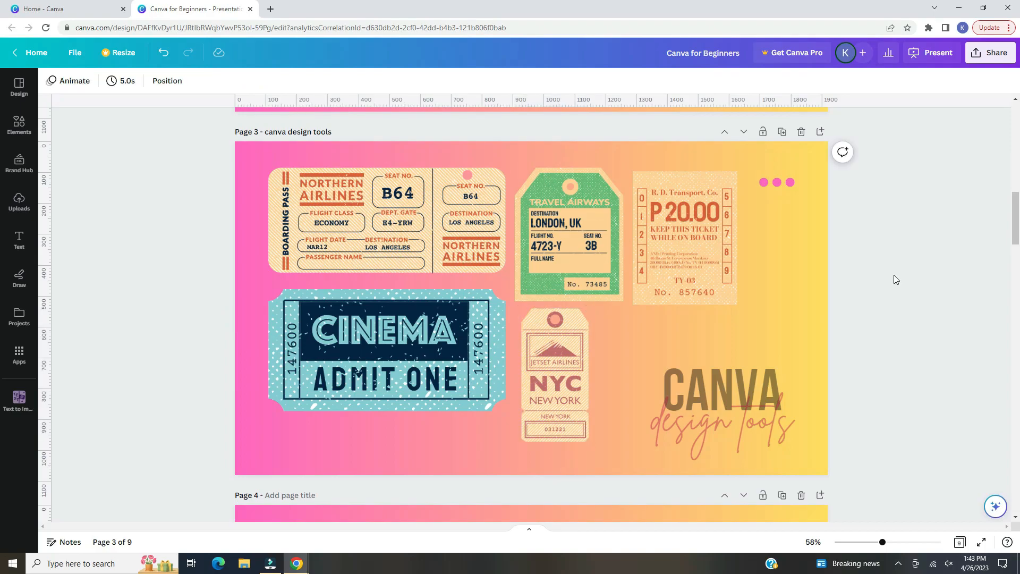
Step: Select all five tickets together and move them slightly down and to the right
{"action": "key", "text": "ctrl+z"}
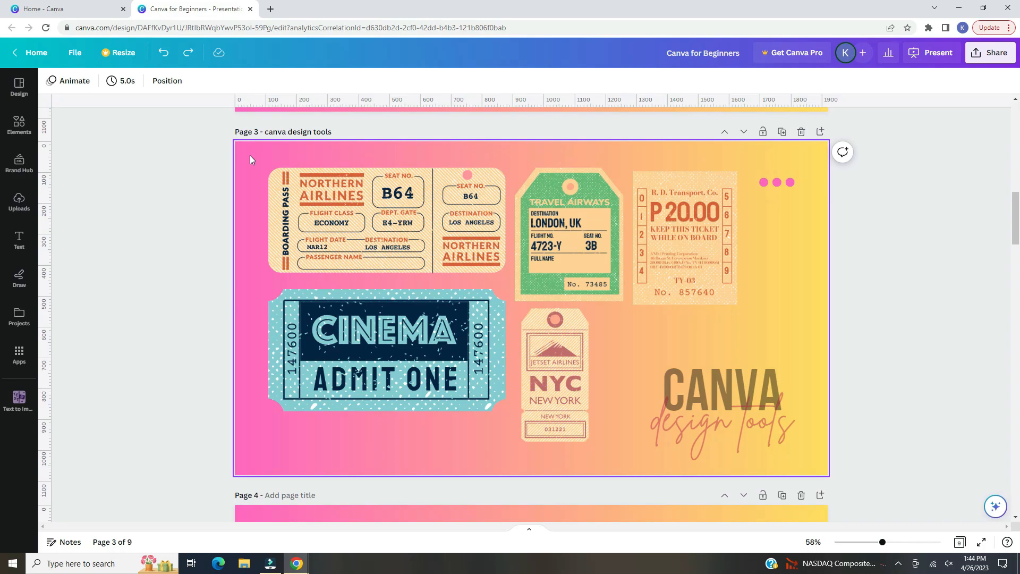
{"action": "left_click_drag", "start_coordinate": [250, 157], "coordinate": [671, 340]}
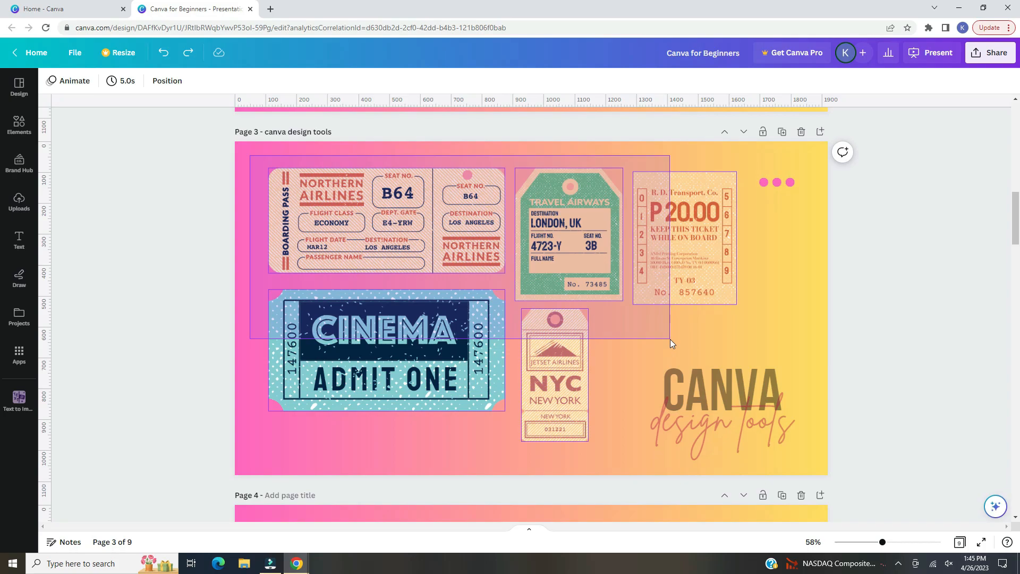
{"action": "left_click_drag", "start_coordinate": [670, 339], "coordinate": [676, 349]}
{"action": "left_click", "coordinate": [579, 151]}
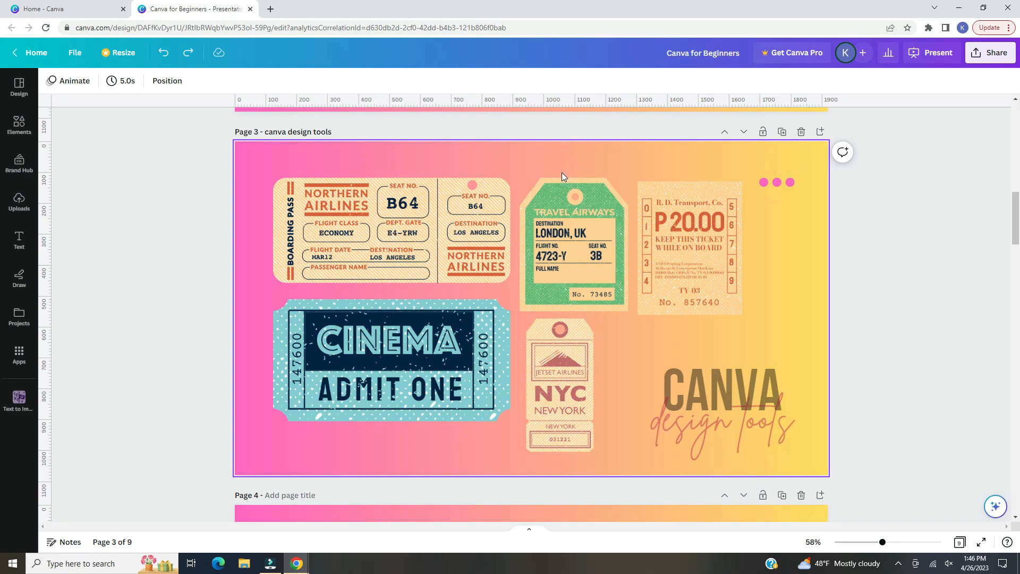
Step: Select the London tag, P20.00 ticket, Cinema ticket and NYC tag together and delete them, keeping the boarding pass
{"action": "left_click", "coordinate": [543, 199]}
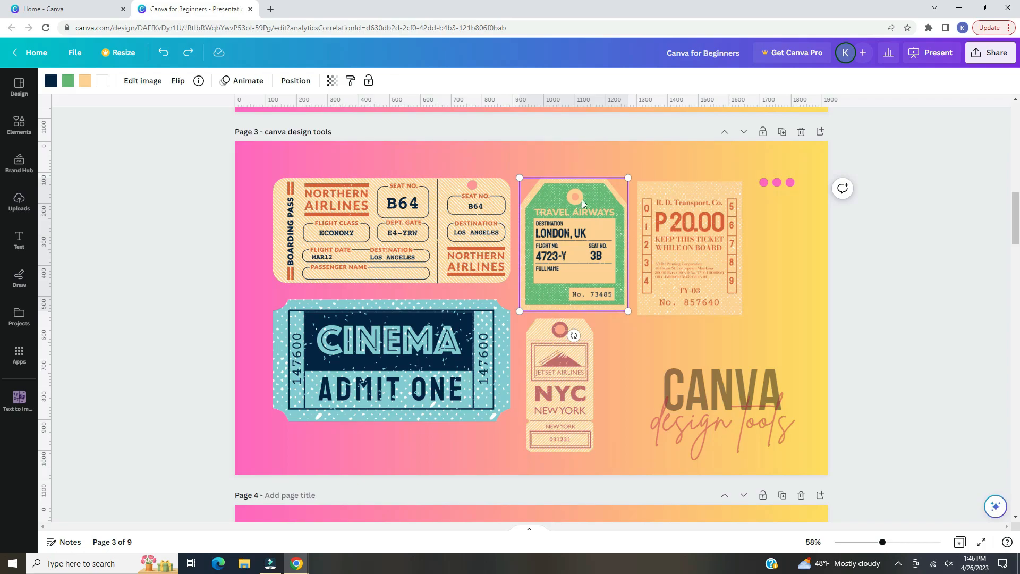
{"action": "left_click", "coordinate": [666, 189], "text": "shift"}
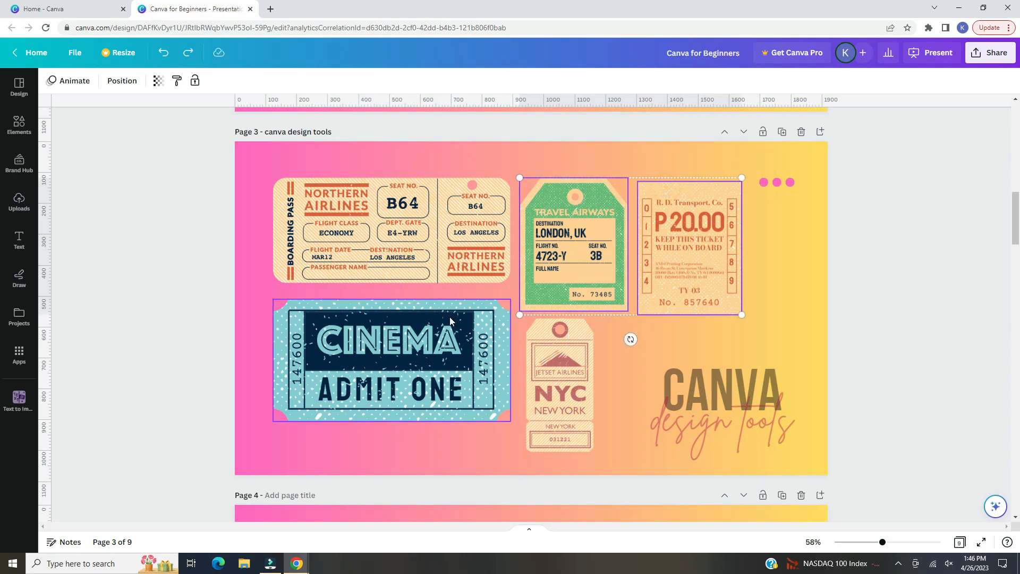
{"action": "left_click", "coordinate": [507, 330], "text": "shift"}
{"action": "left_click", "coordinate": [536, 335], "text": "shift"}
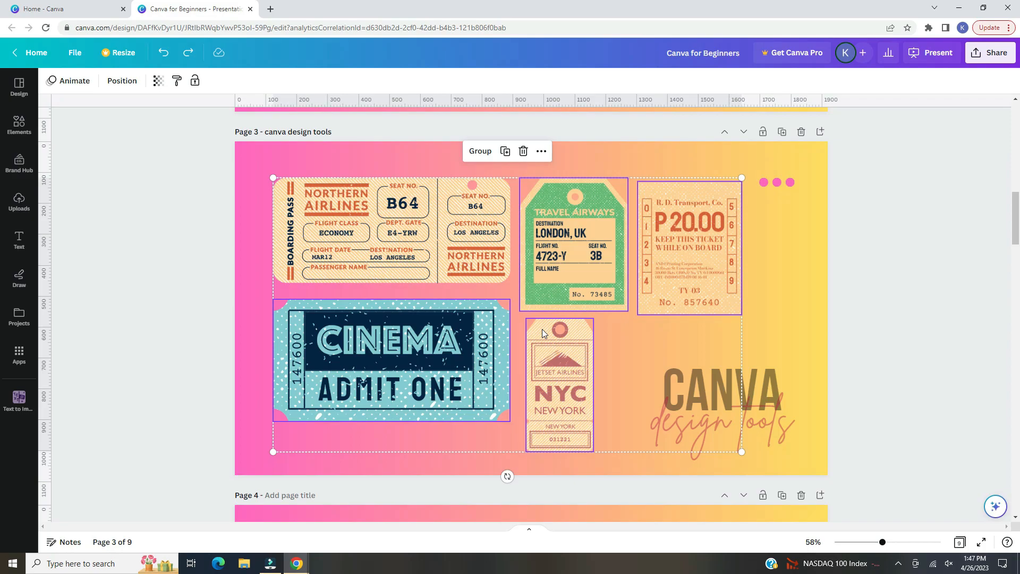
{"action": "key", "text": "Delete"}
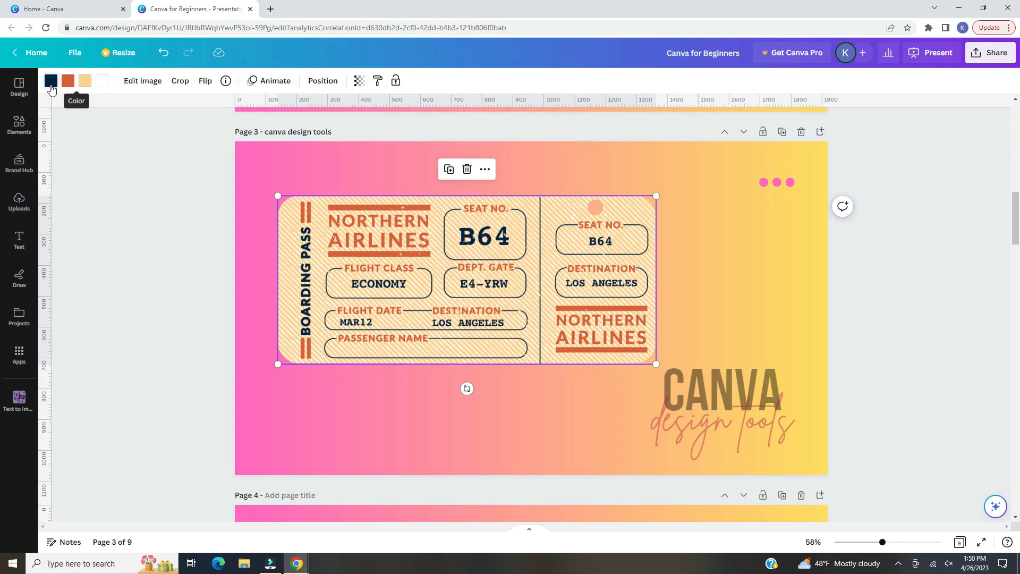
Step: Recolor the boarding pass's orange parts to #b91646 and its cream background to light gray, and delete the boarding pass
{"action": "left_click", "coordinate": [70, 89]}
{"action": "left_click", "coordinate": [147, 145]}
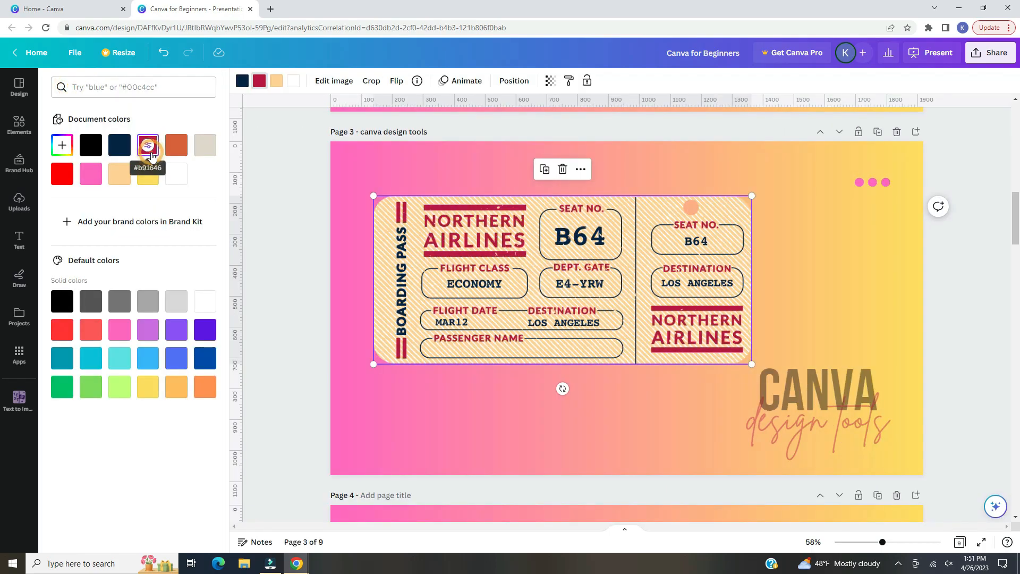
{"action": "left_click", "coordinate": [276, 81]}
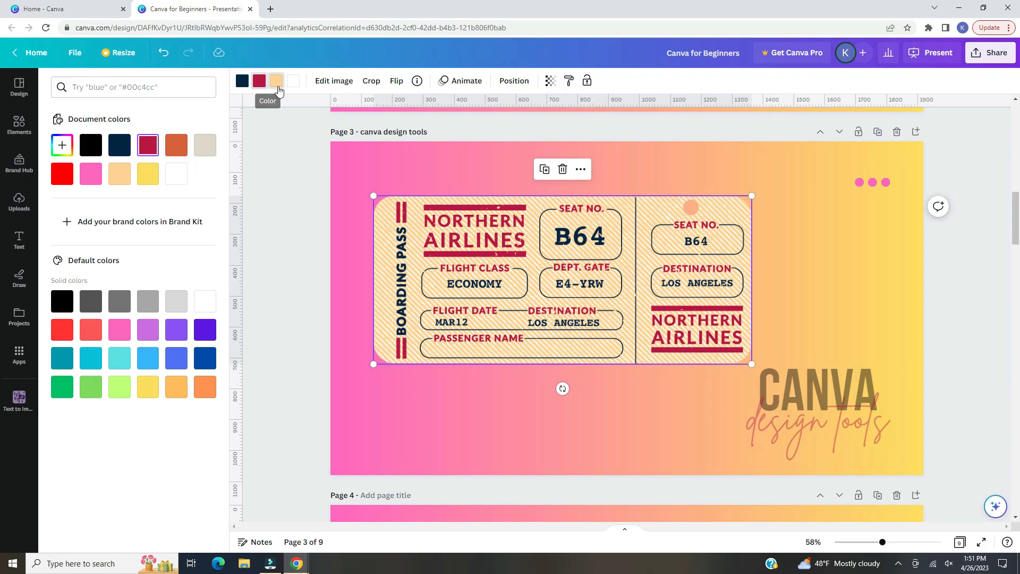
{"action": "left_click", "coordinate": [175, 330]}
{"action": "left_click", "coordinate": [176, 302]}
{"action": "left_click", "coordinate": [267, 144]}
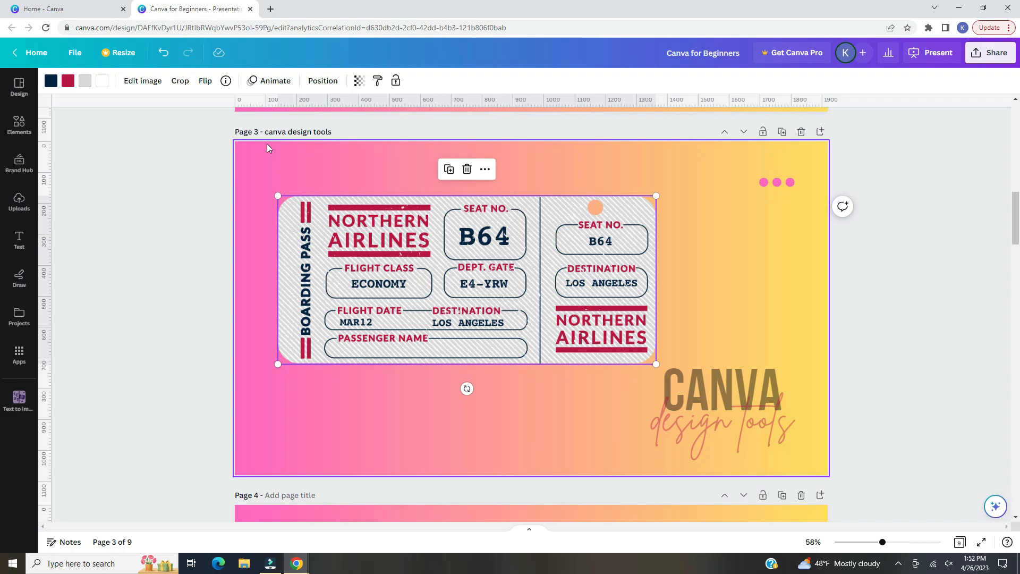
{"action": "key", "text": "Delete"}
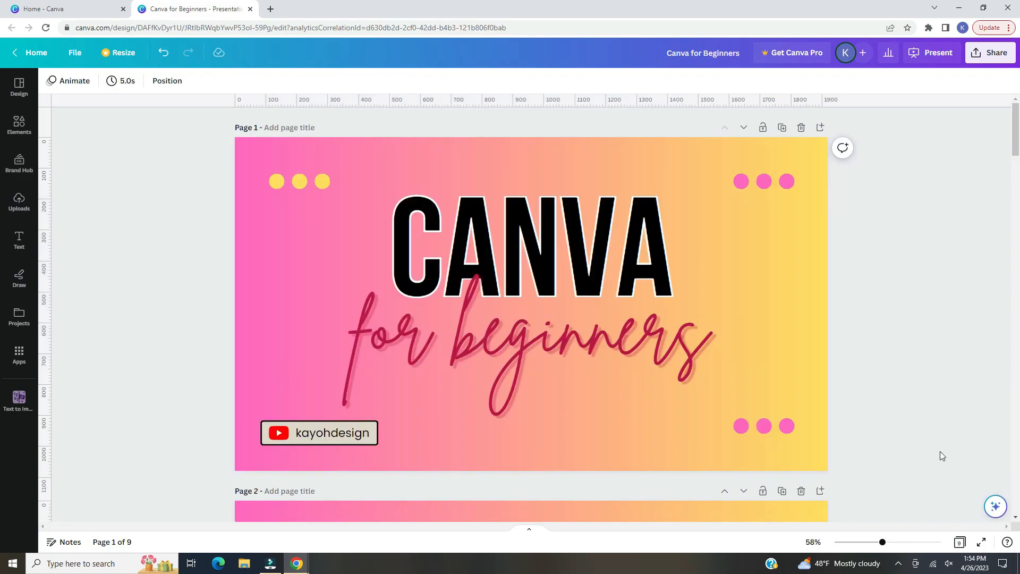